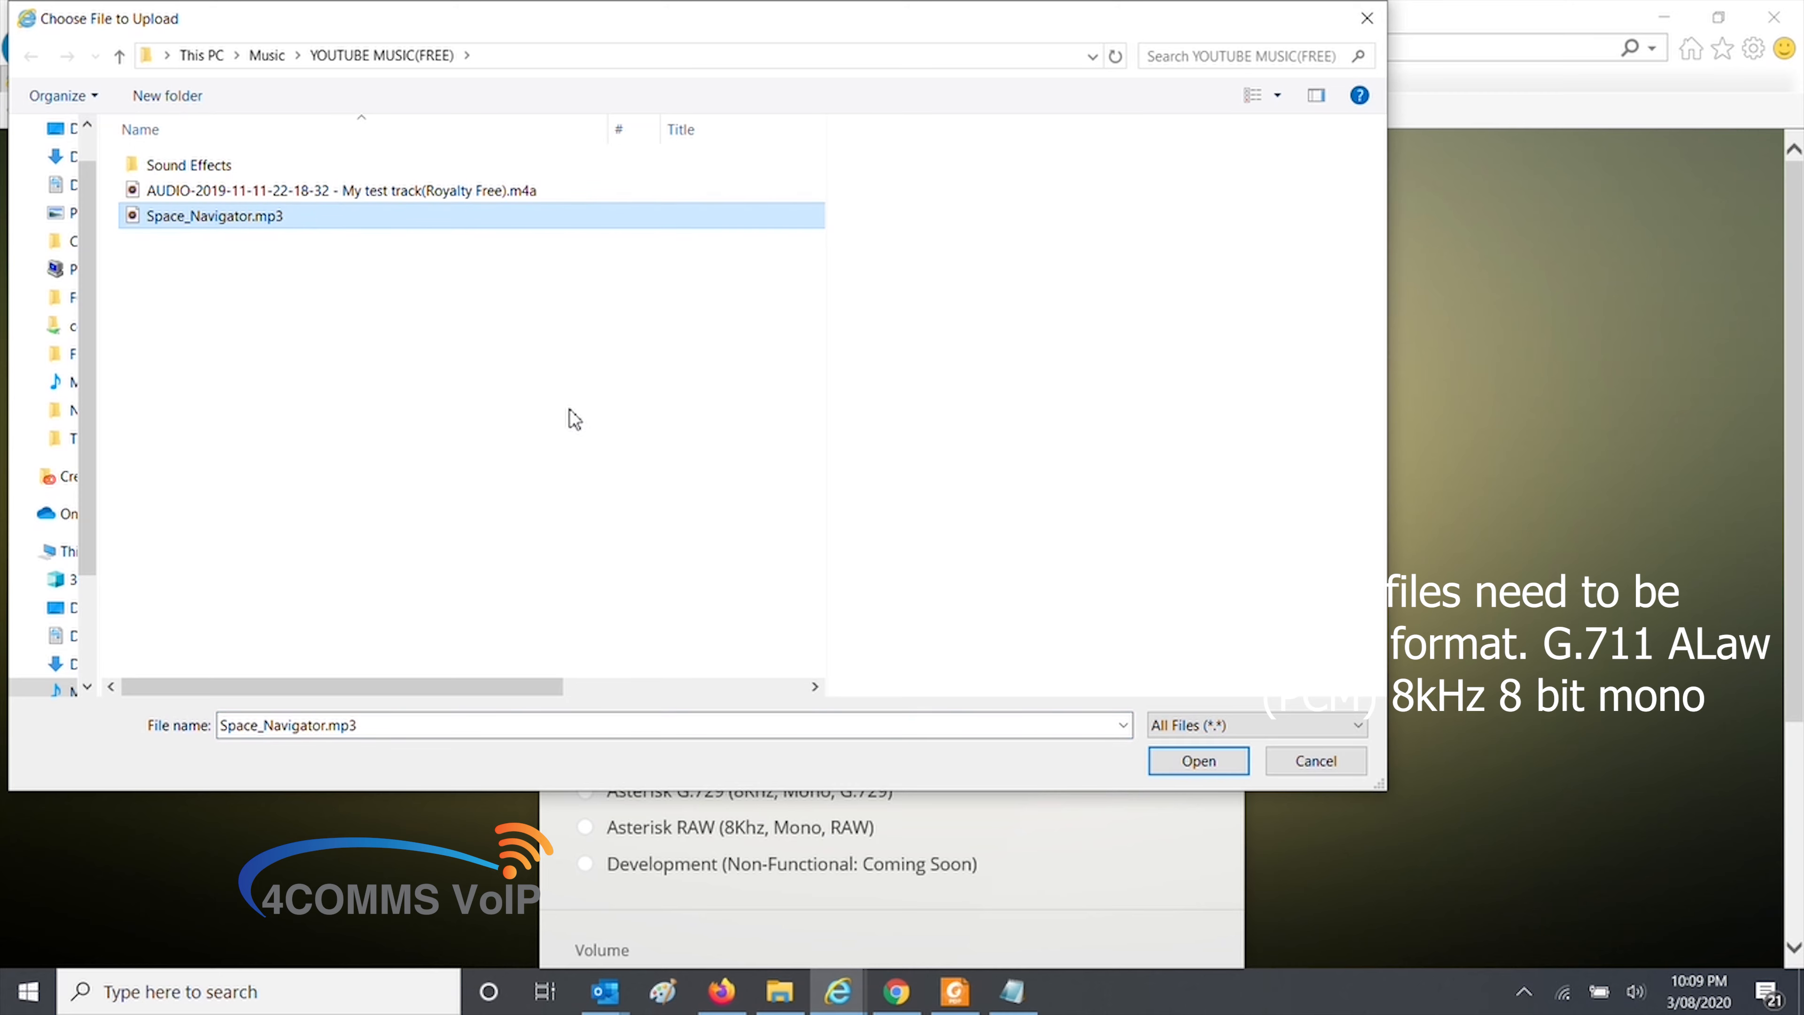
Load Space_Navigator.mp3 as the source file and convert it to a-law WAV (8Khz, Mono, a-law).
{"action": "left_click", "coordinate": [1169, 754]}
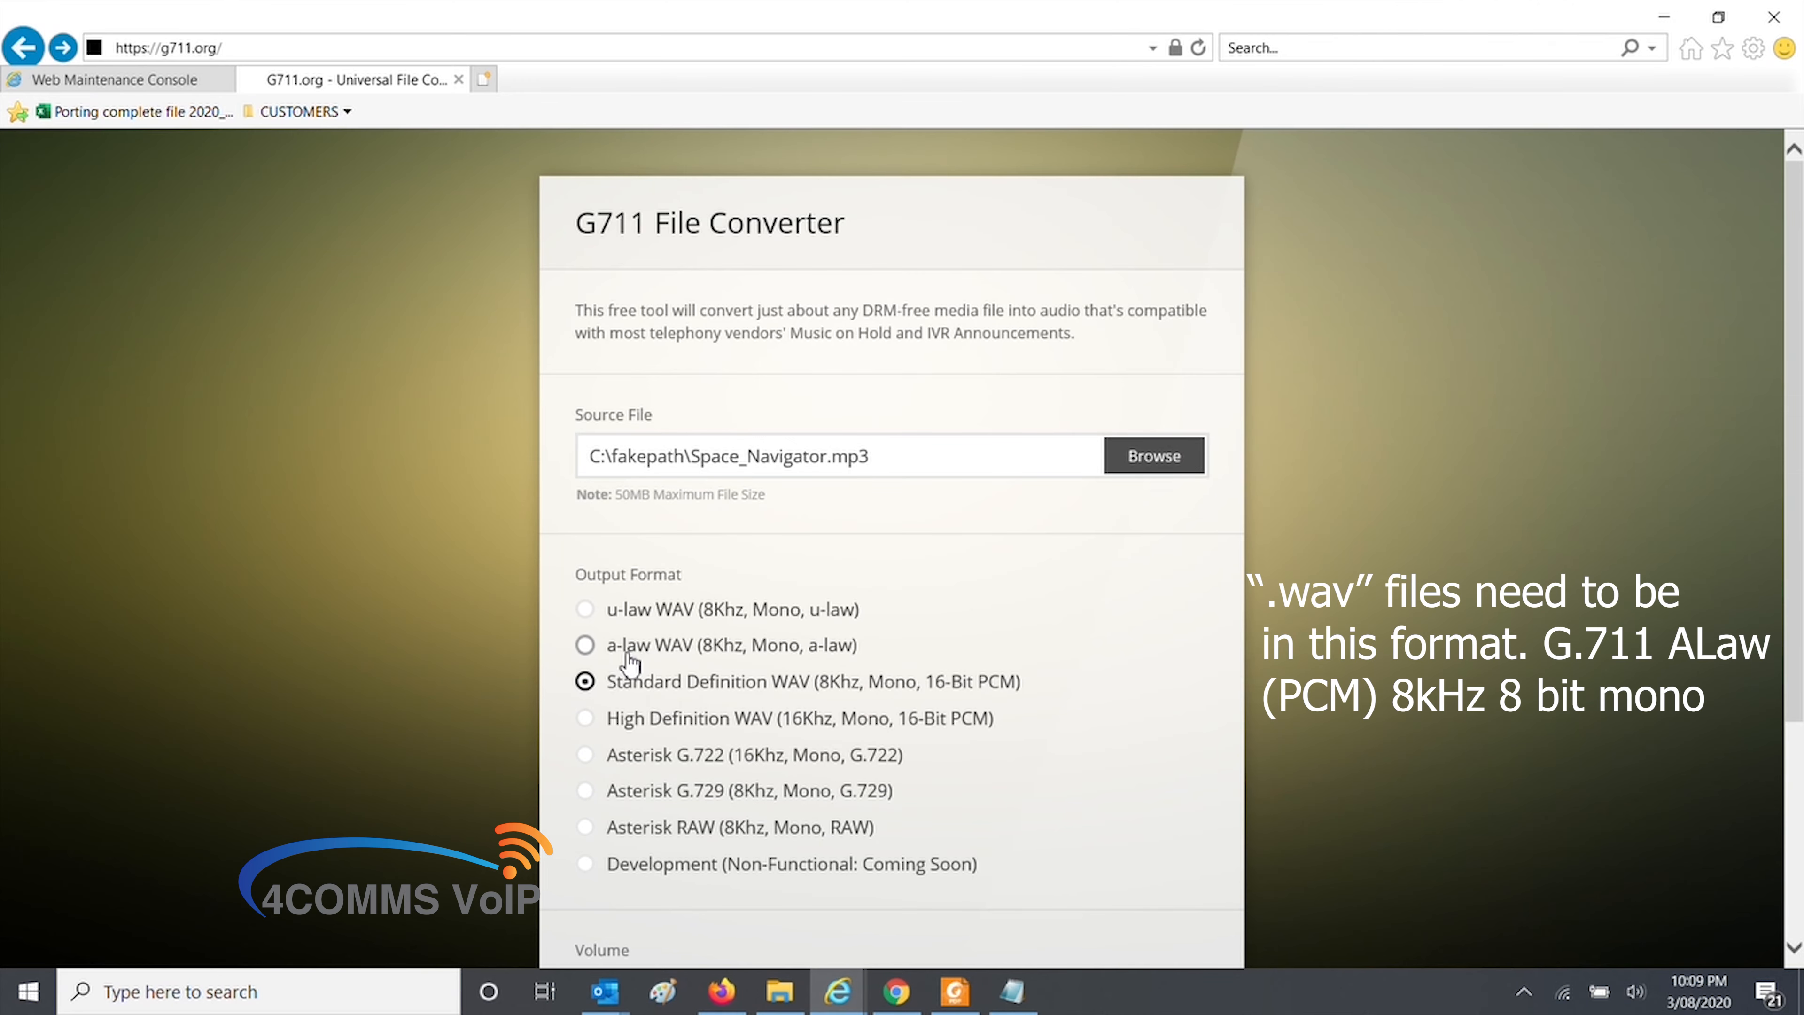
{"action": "left_click", "coordinate": [587, 646]}
{"action": "scroll", "coordinate": [1272, 839], "scroll_direction": "down", "scroll_amount": 5}
{"action": "left_click", "coordinate": [1149, 868]}
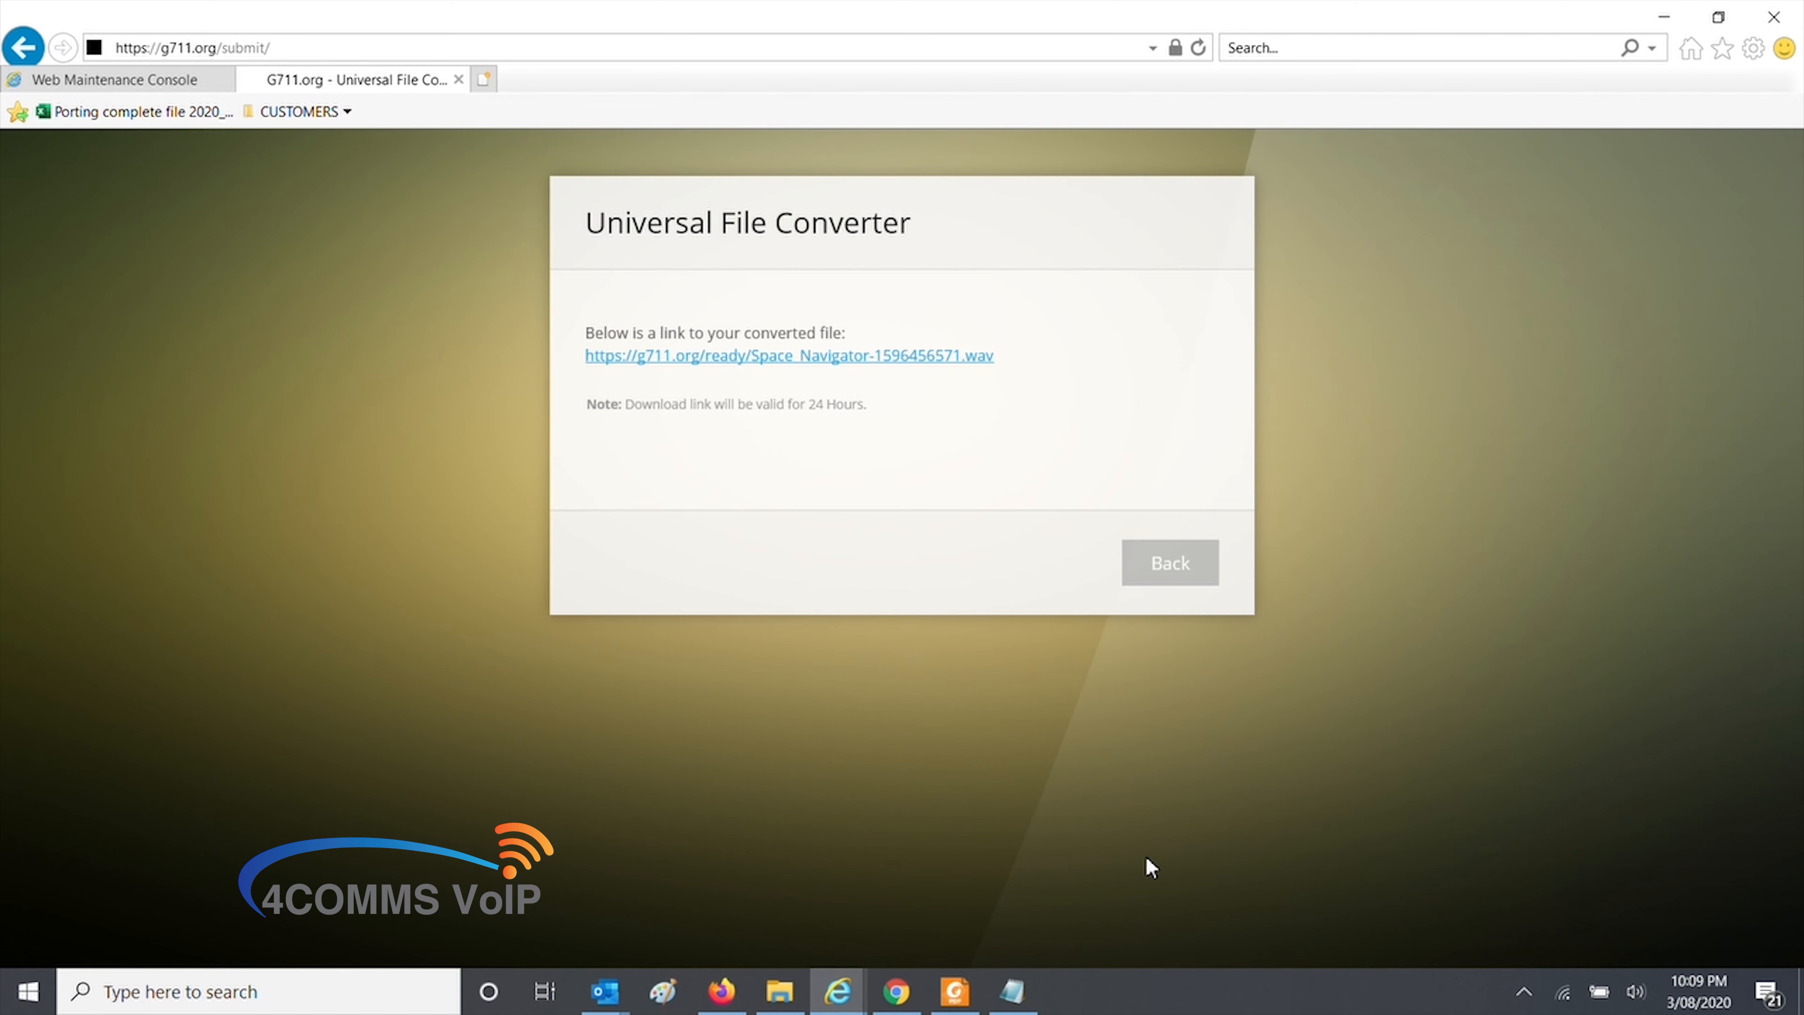
Download the converted WAV into the YOUTUBE MUSIC(FREE) folder under its suggested name and dismiss the download notification.
{"action": "left_click", "coordinate": [898, 359]}
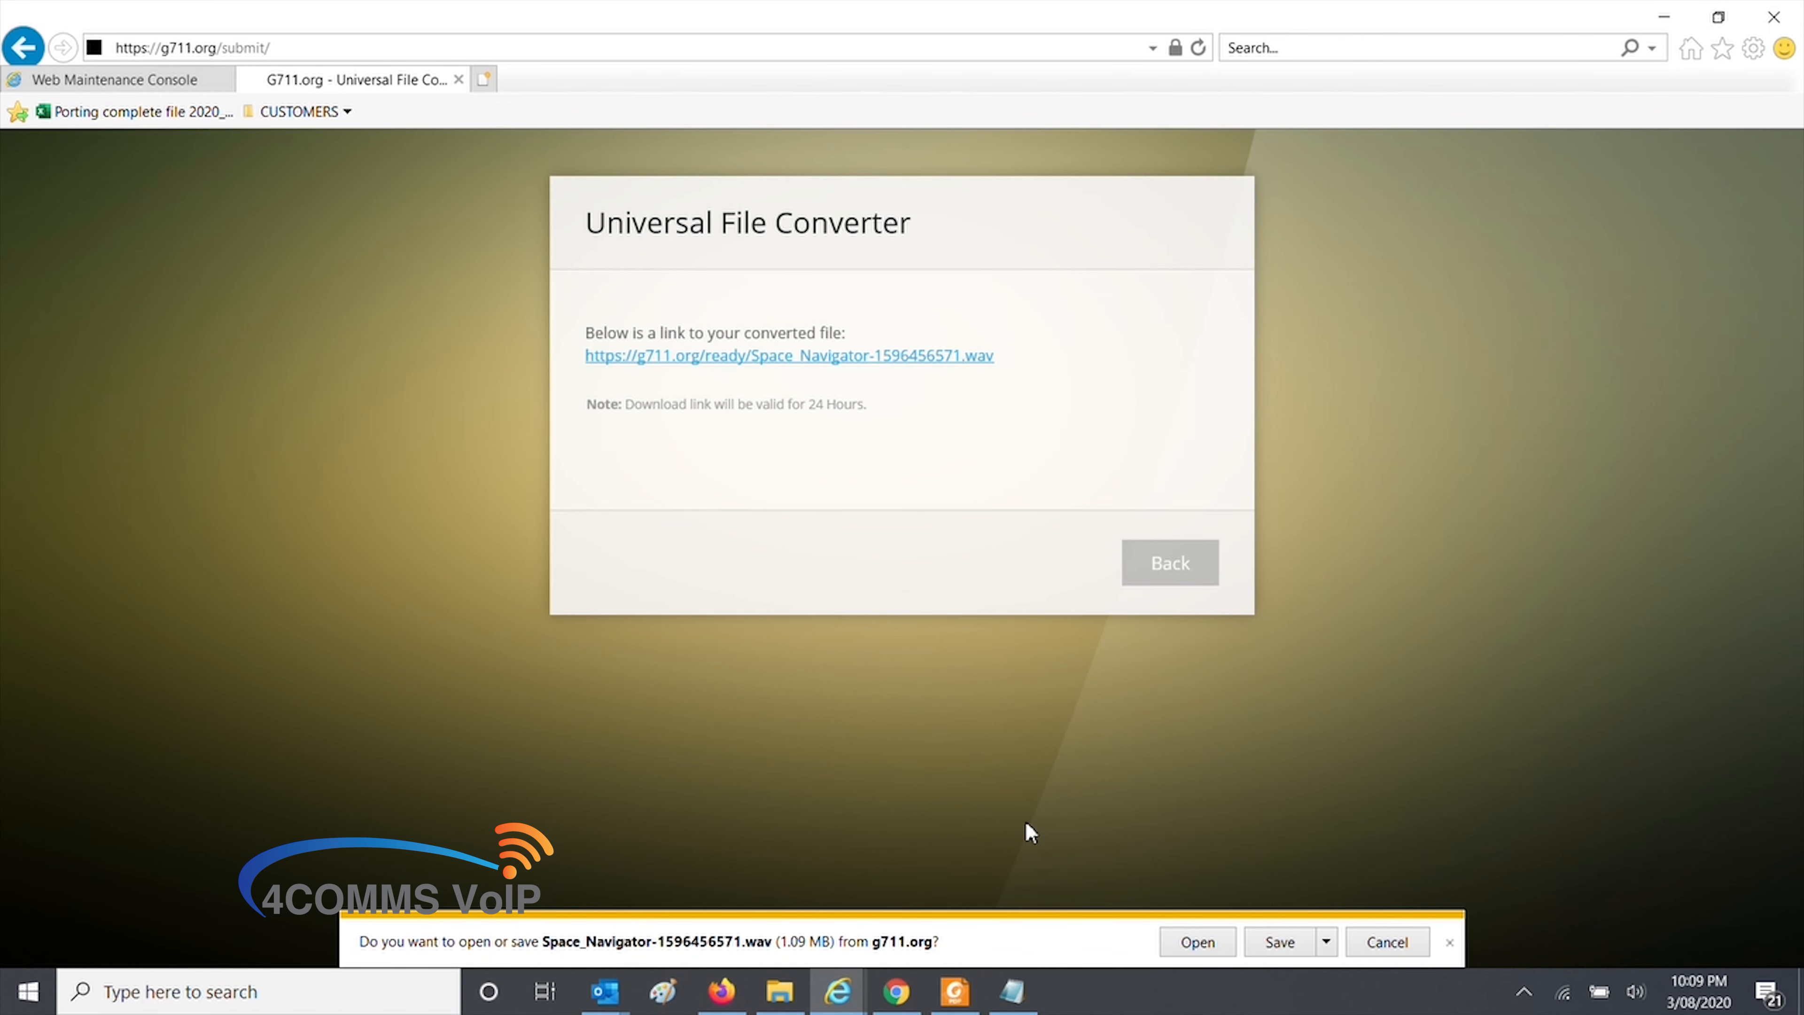
{"action": "left_click", "coordinate": [1327, 942]}
{"action": "left_click", "coordinate": [1389, 917]}
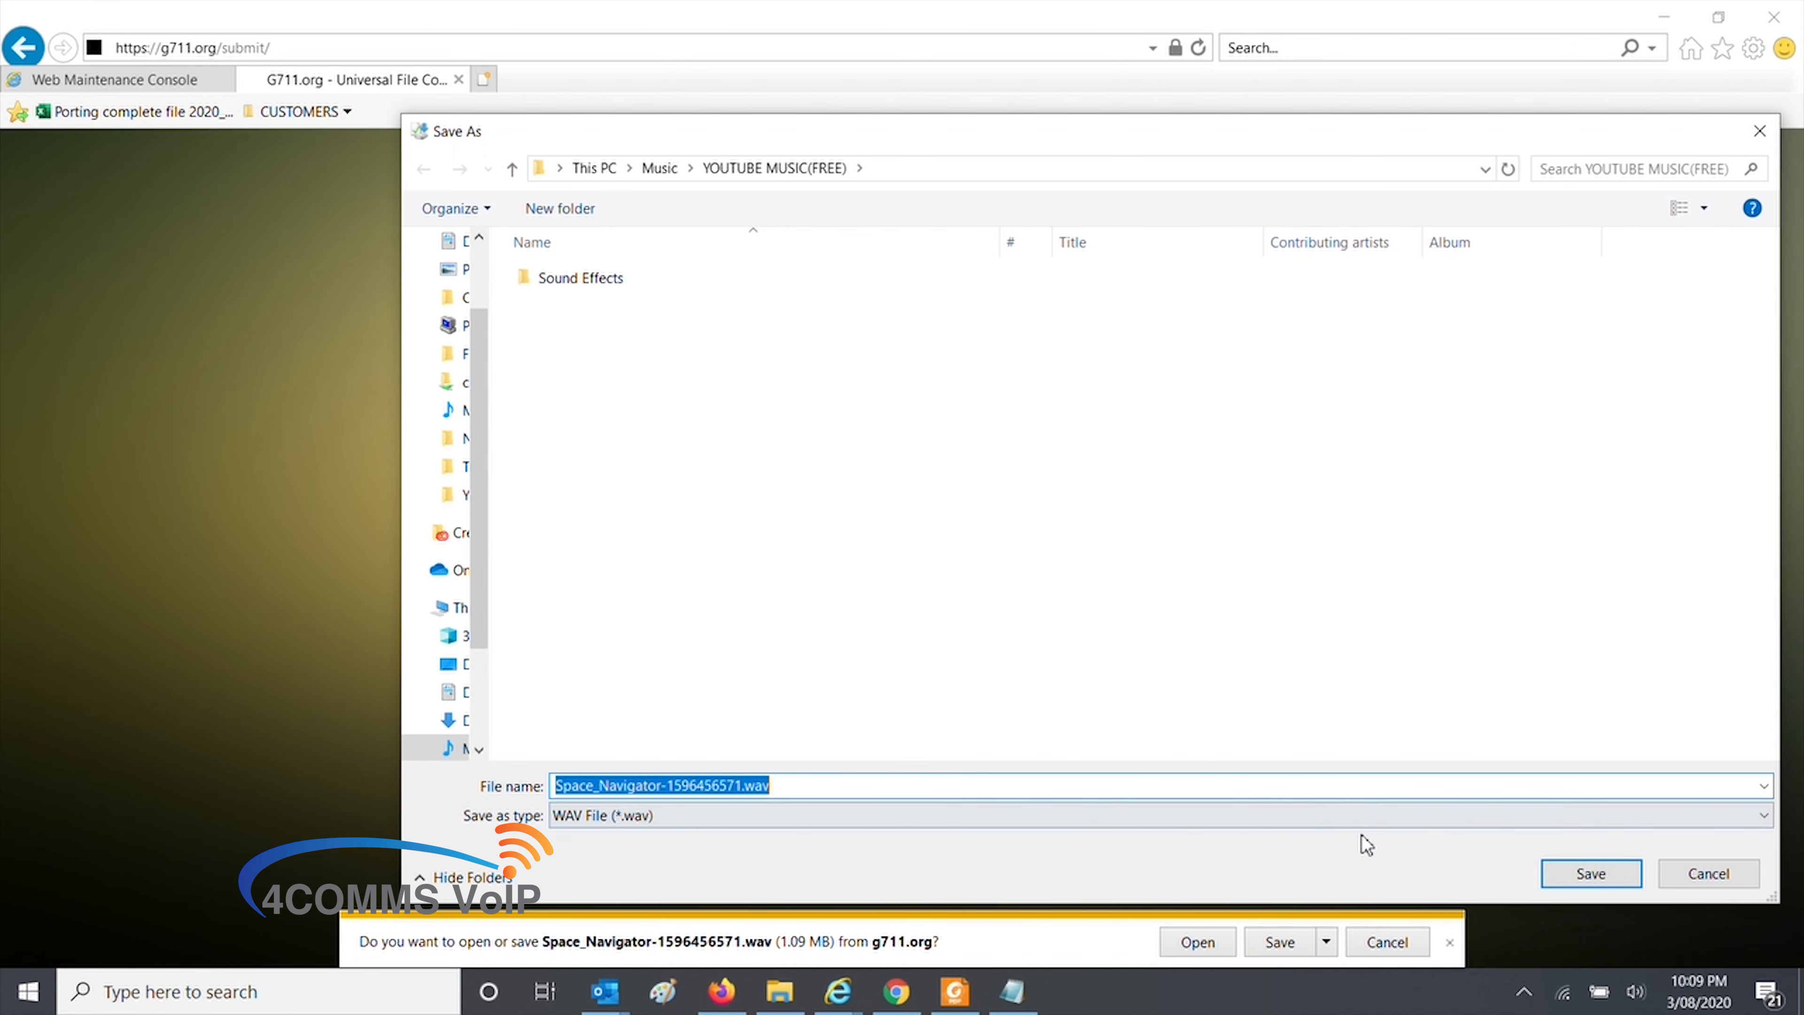
{"action": "left_click", "coordinate": [1567, 875]}
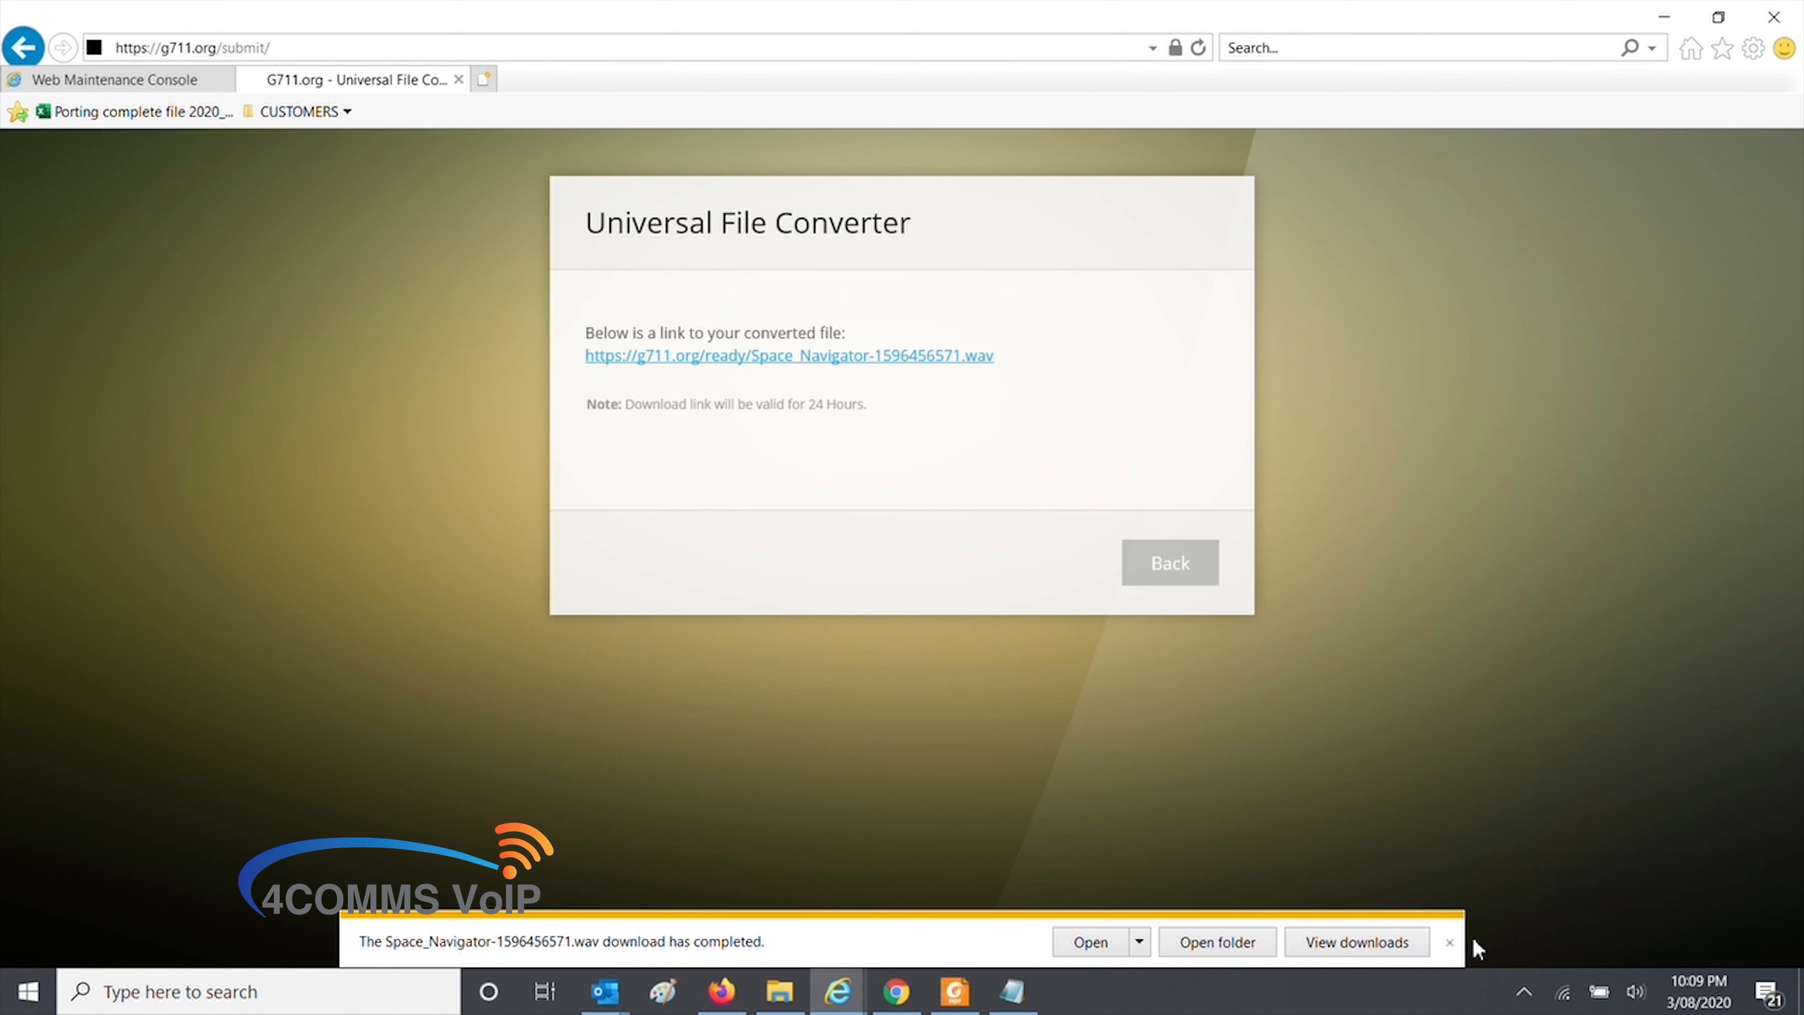
{"action": "left_click", "coordinate": [1450, 942]}
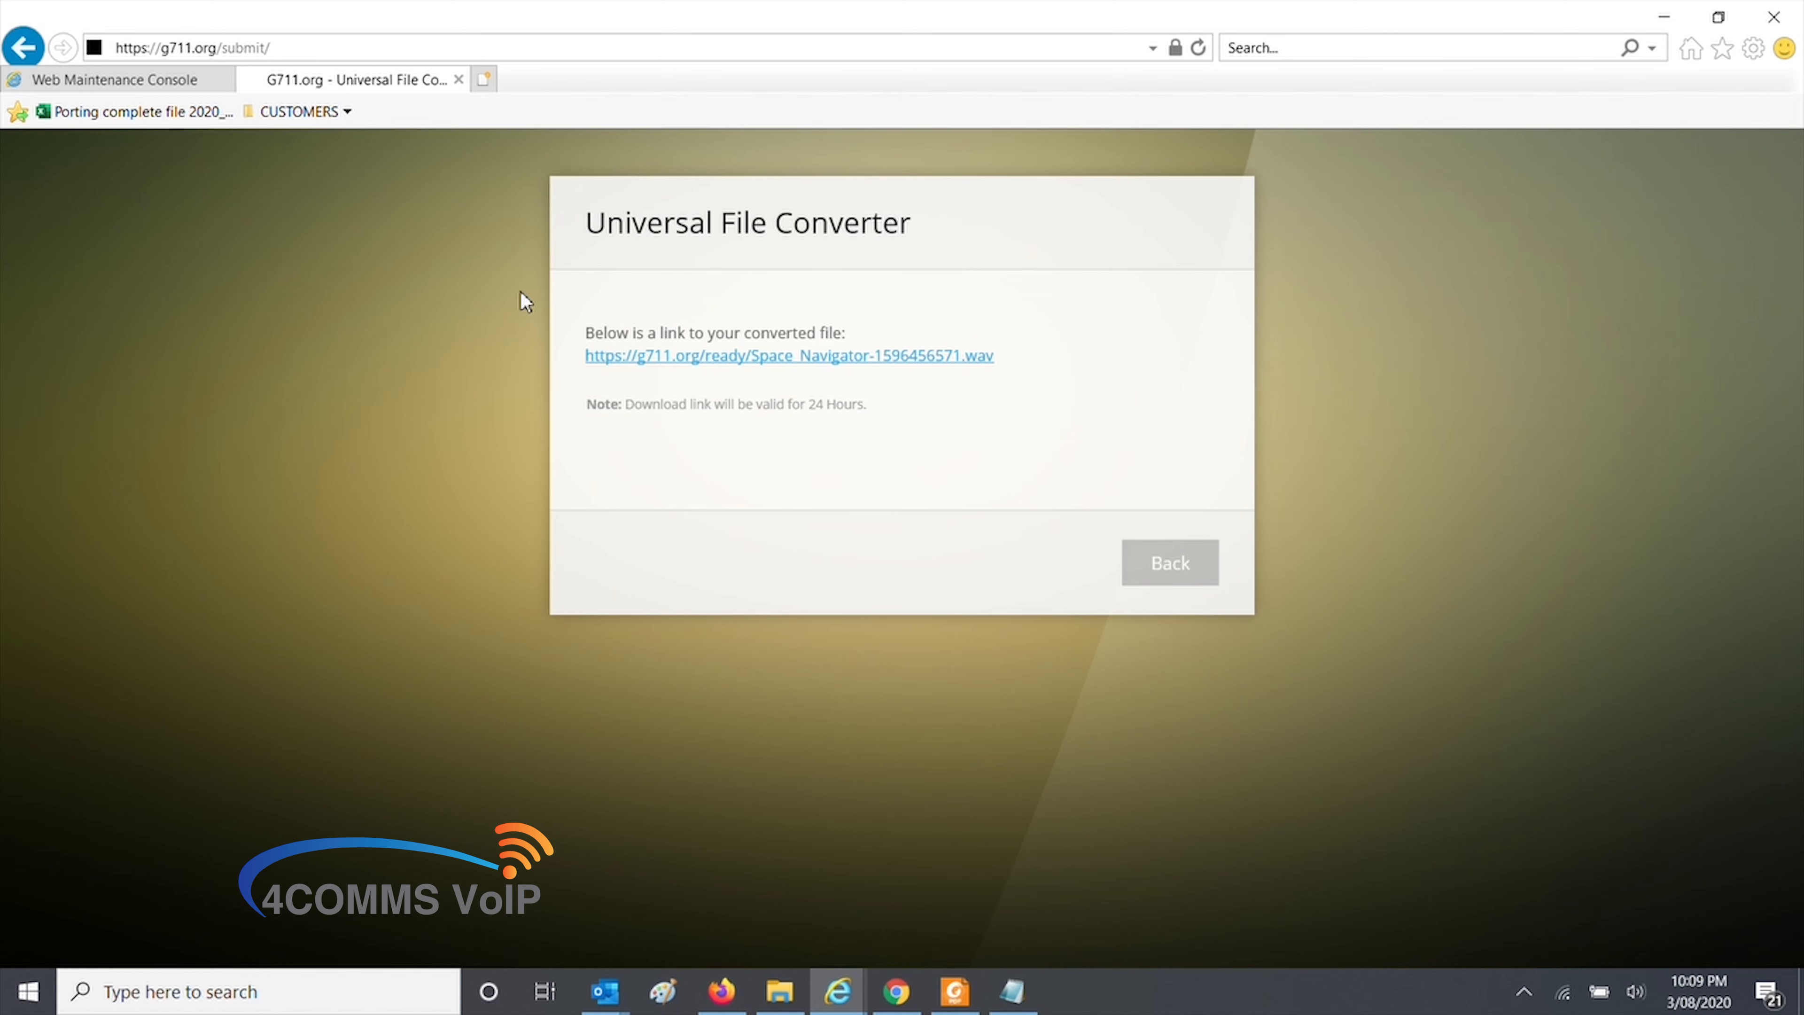
Switch to the Web Maintenance Console and log in with the account username and password.
{"action": "left_click", "coordinate": [142, 76]}
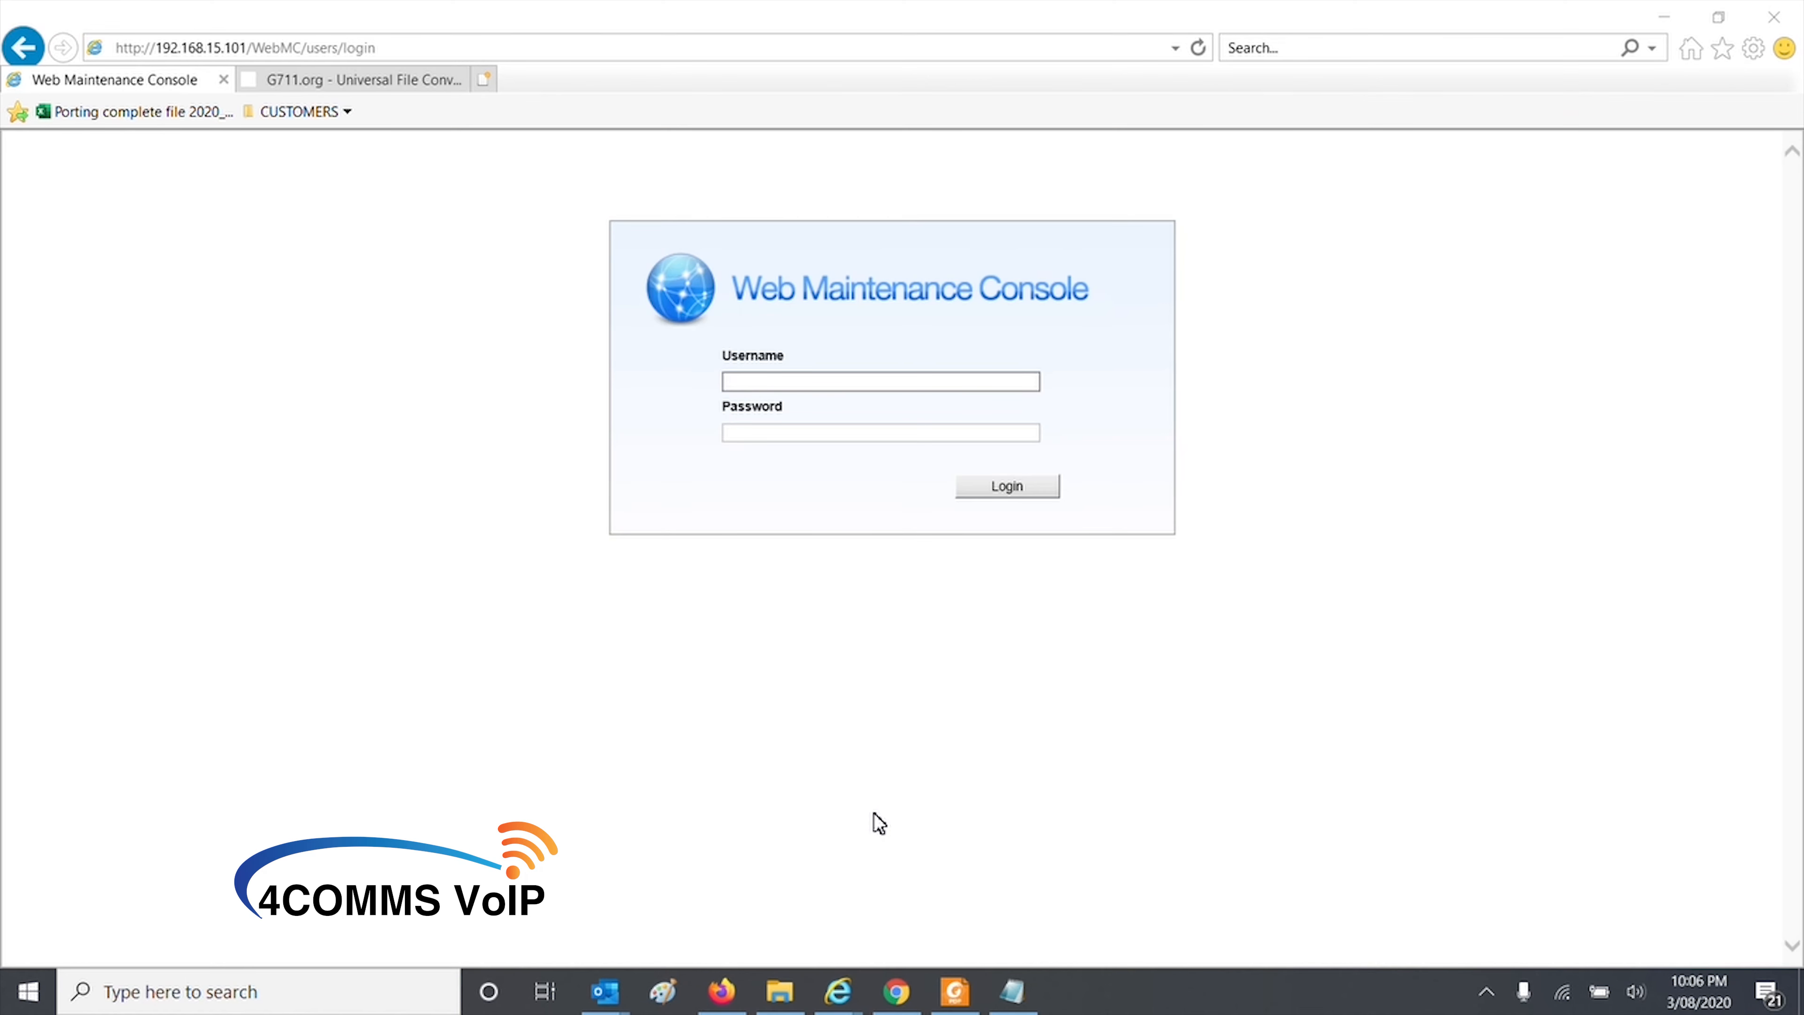
{"action": "left_click", "coordinate": [834, 381]}
{"action": "left_click", "coordinate": [166, 586]}
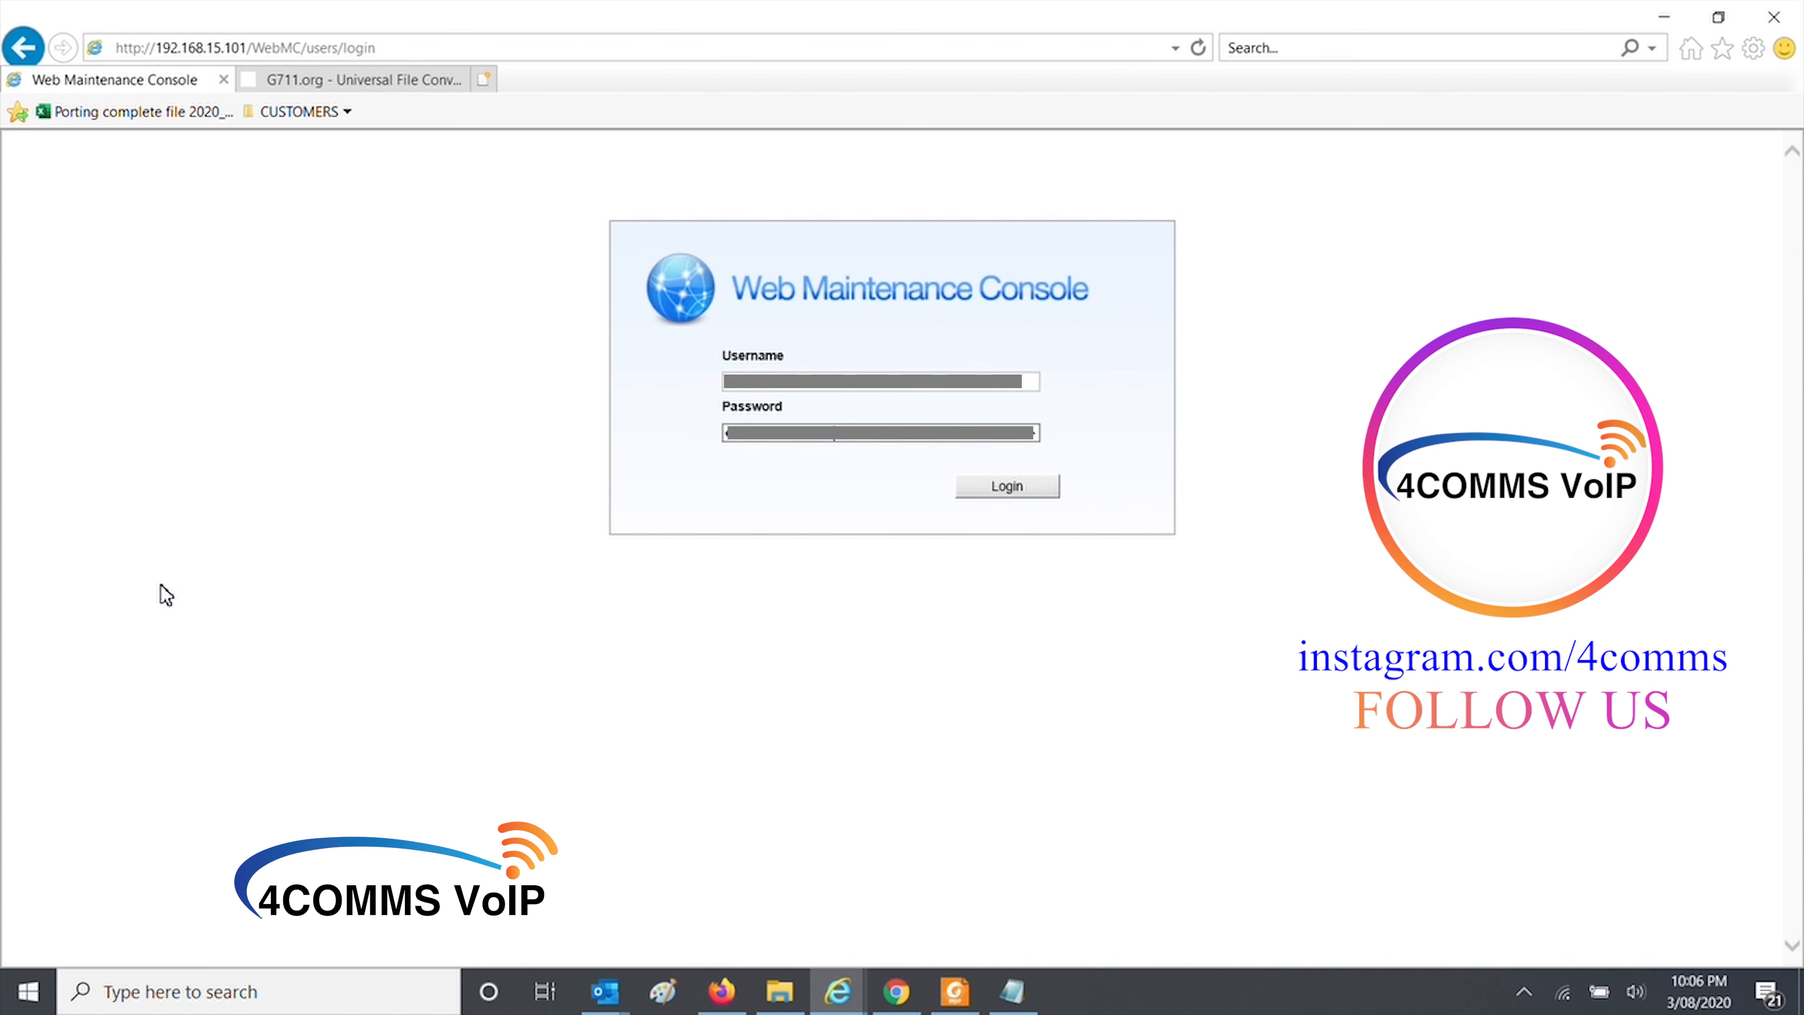
{"action": "key", "text": "Return"}
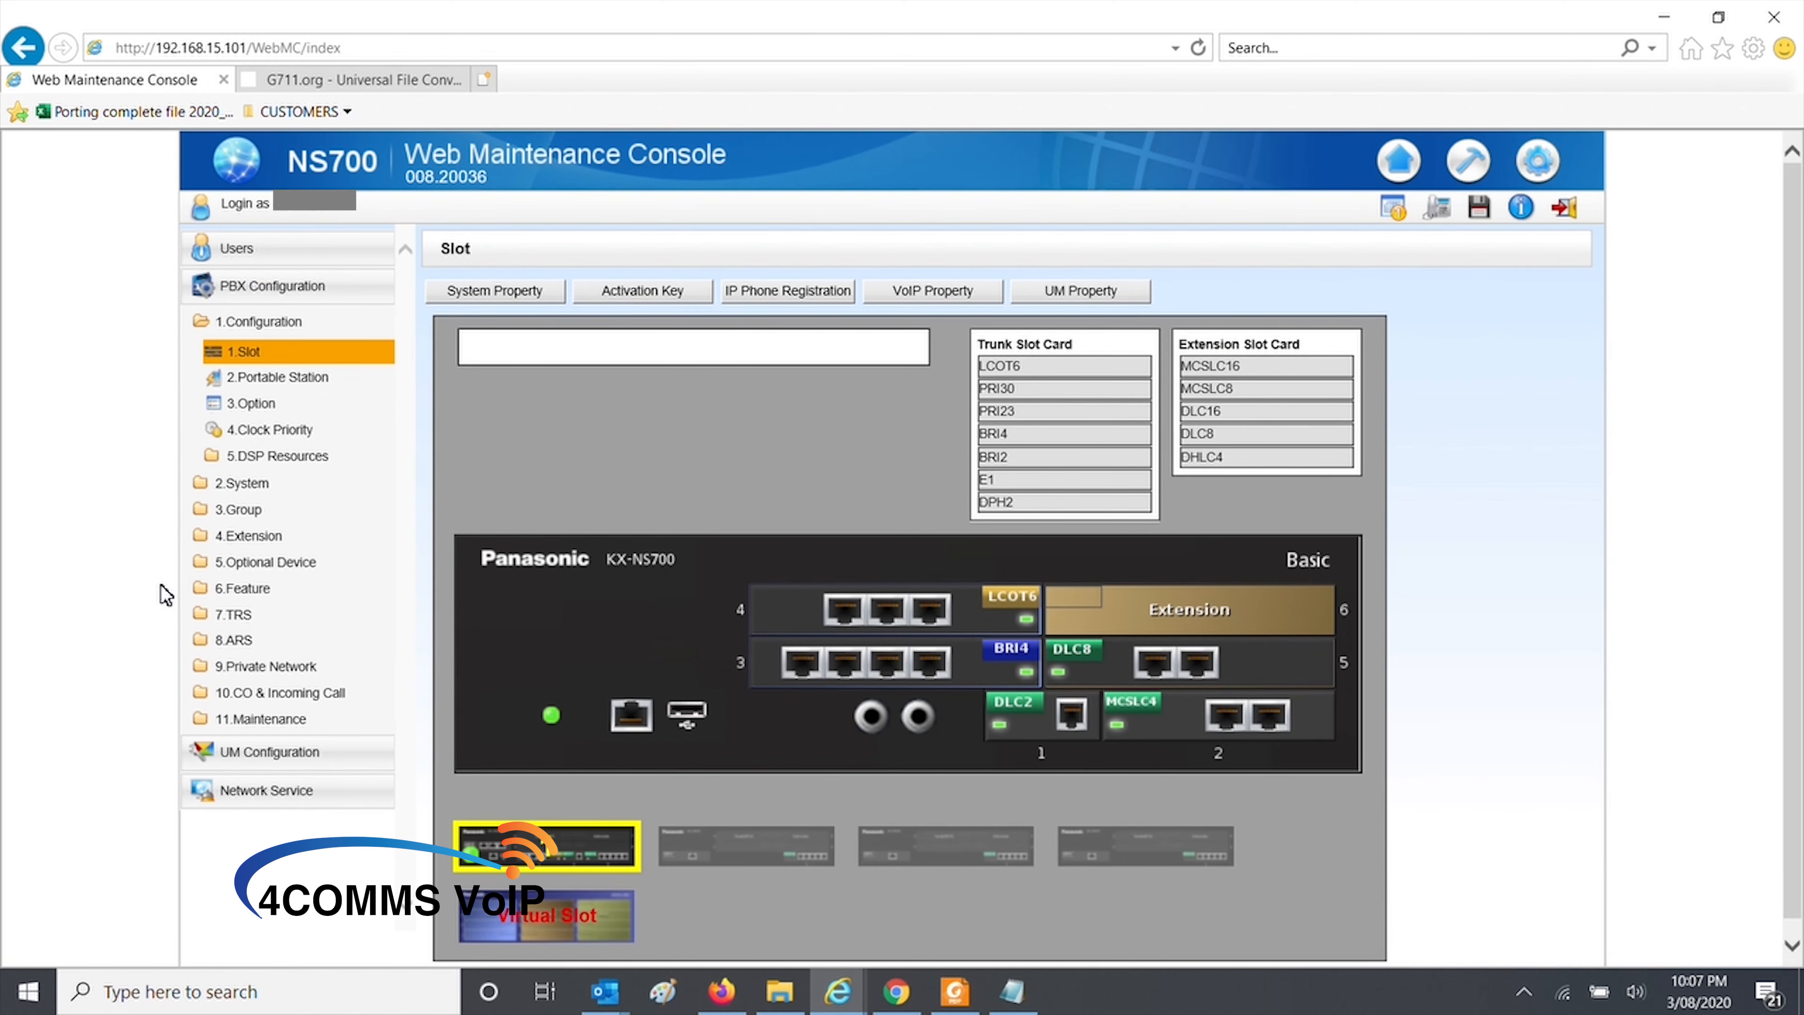
In the PBX's DISA Message settings for voice messages, set the floating extension number of OGM 21 to 5021.
{"action": "left_click", "coordinate": [213, 563]}
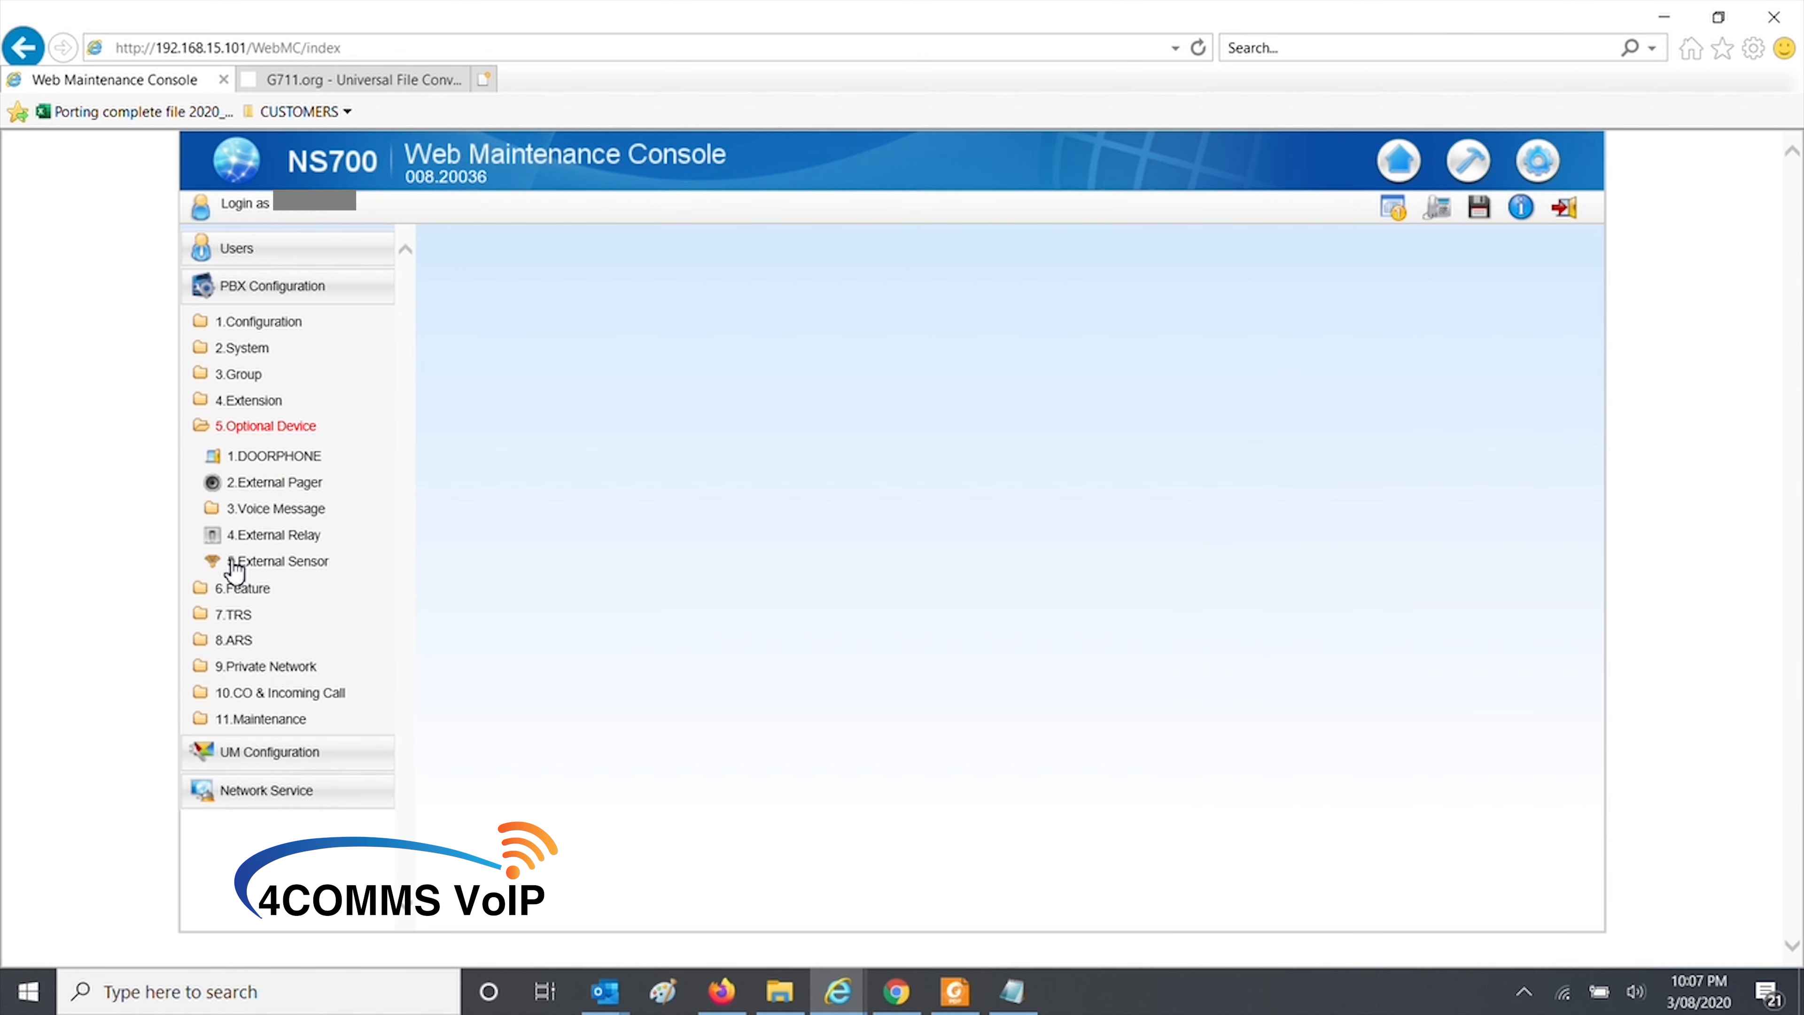
{"action": "left_click", "coordinate": [259, 511]}
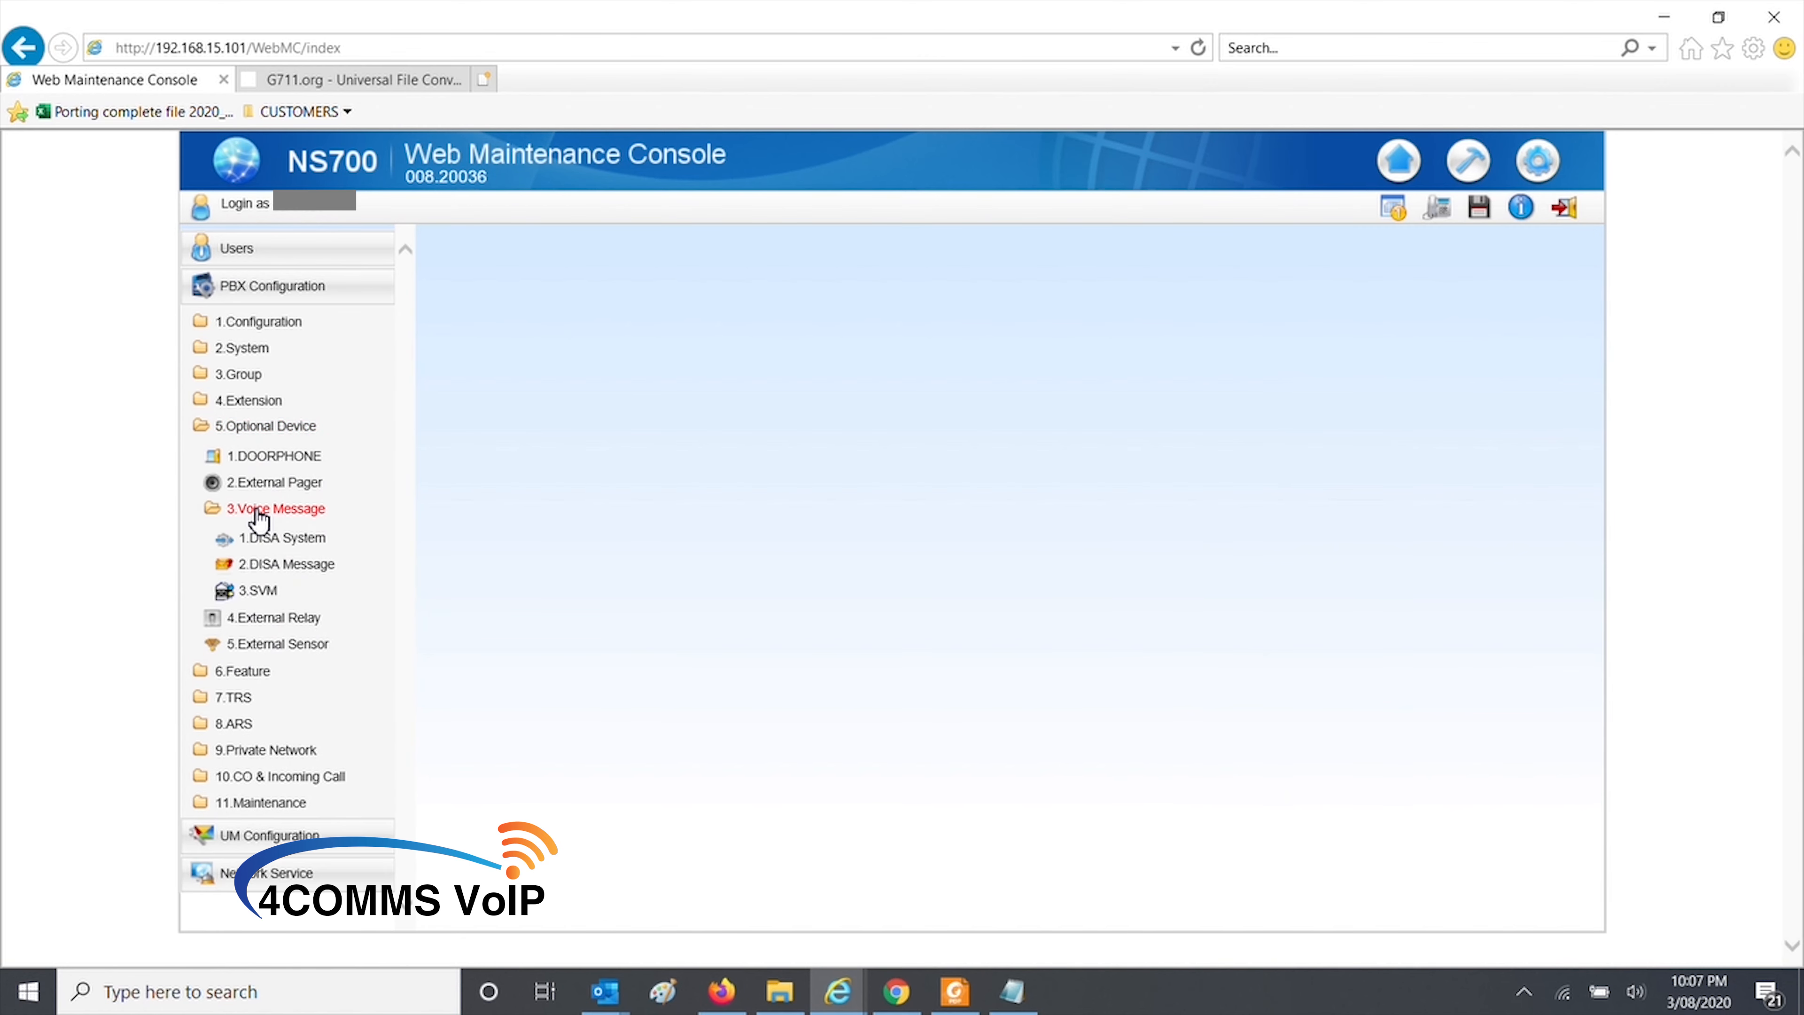
{"action": "left_click", "coordinate": [263, 565]}
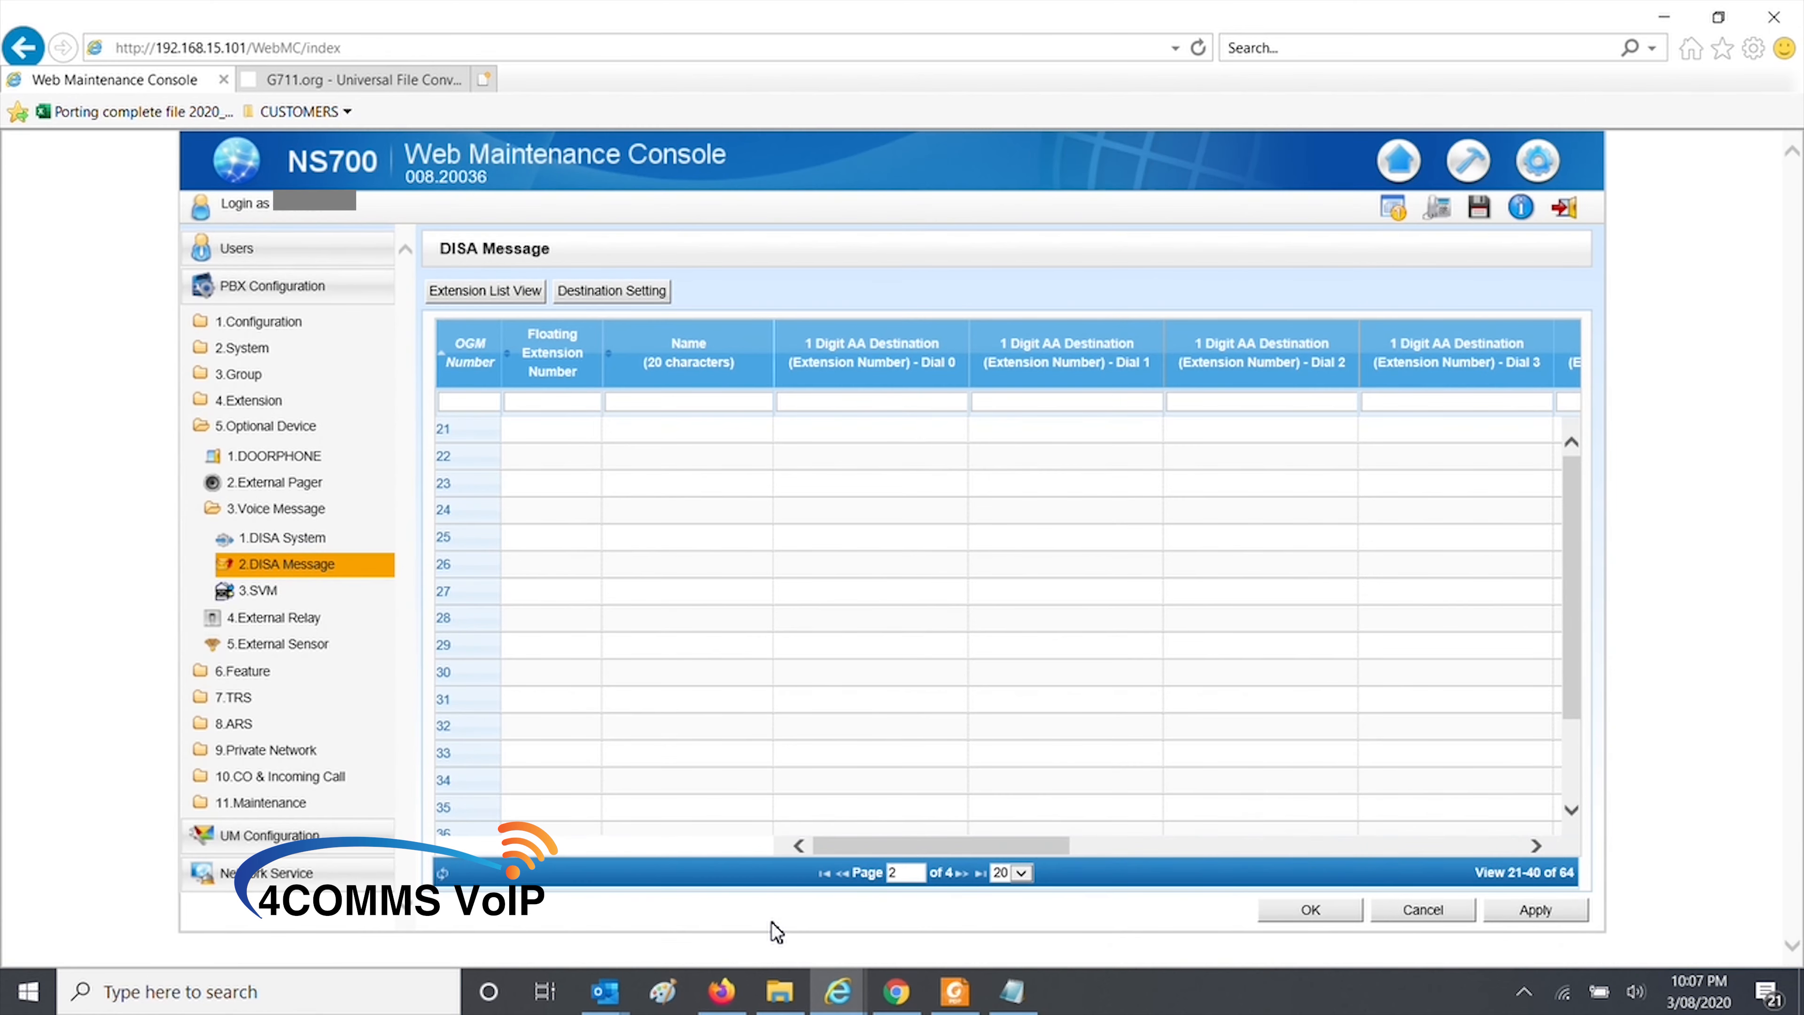
{"action": "left_click", "coordinate": [564, 434]}
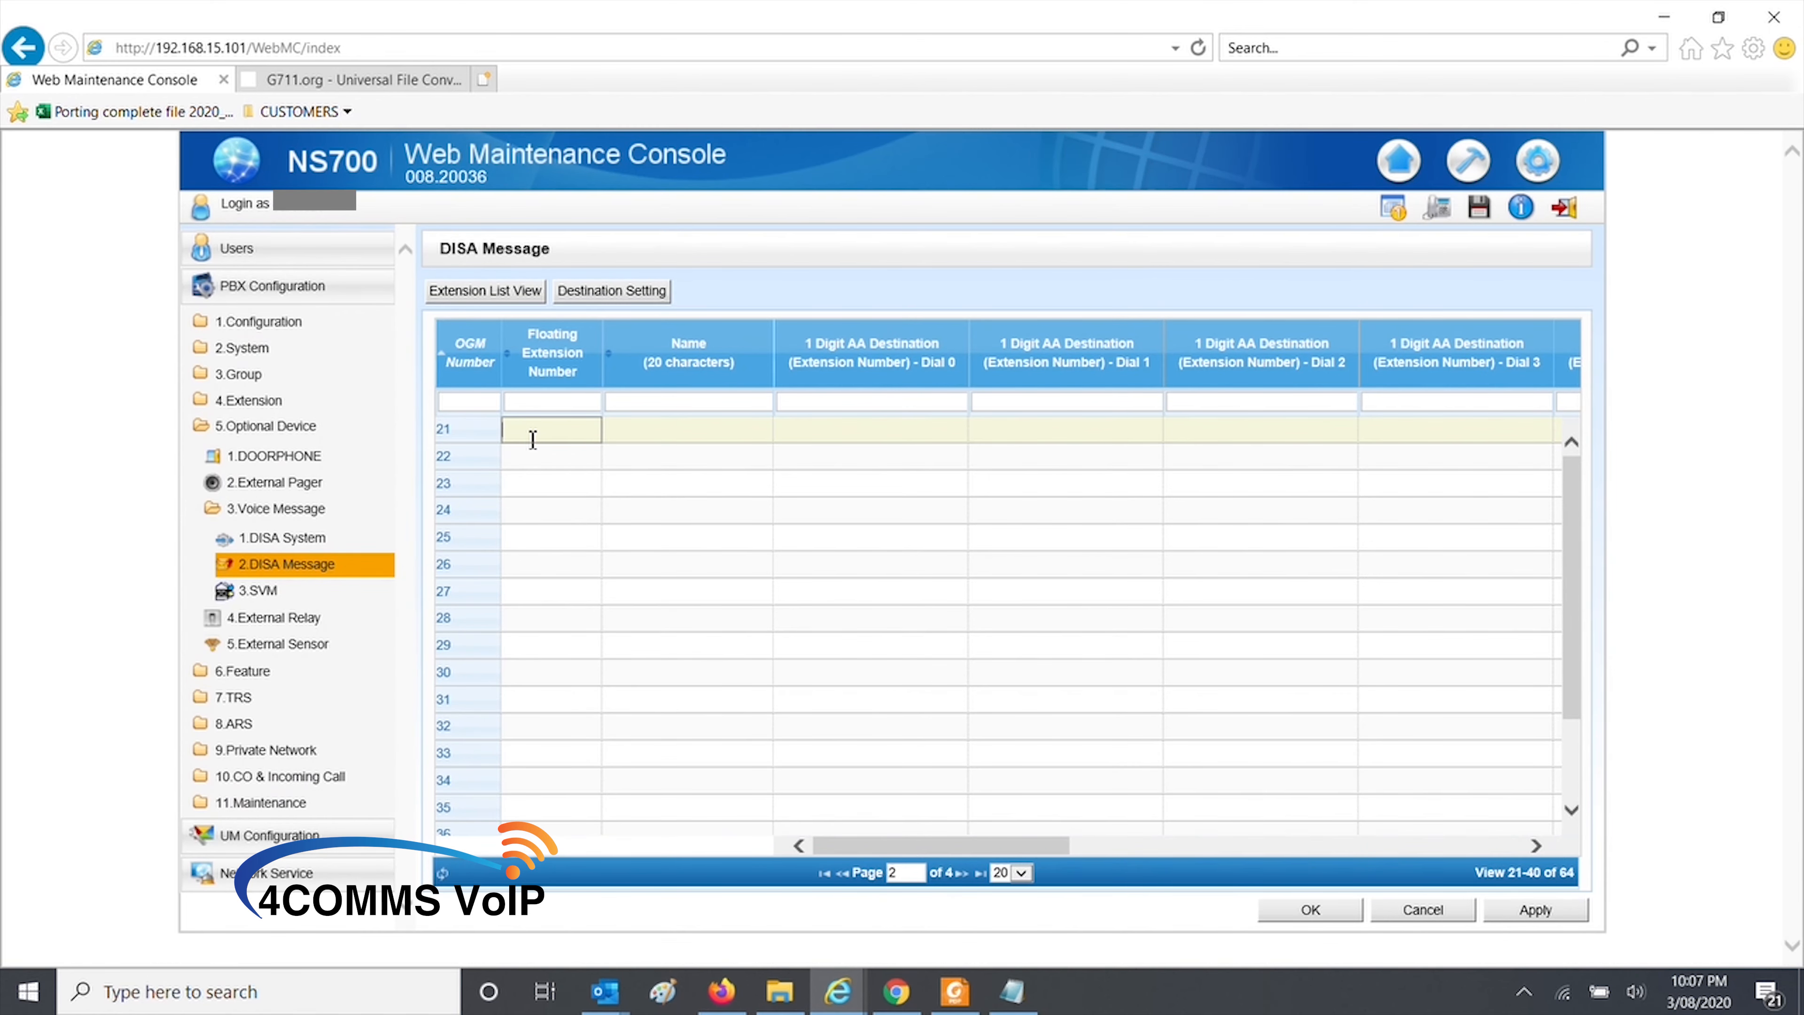
{"action": "type", "text": "50"}
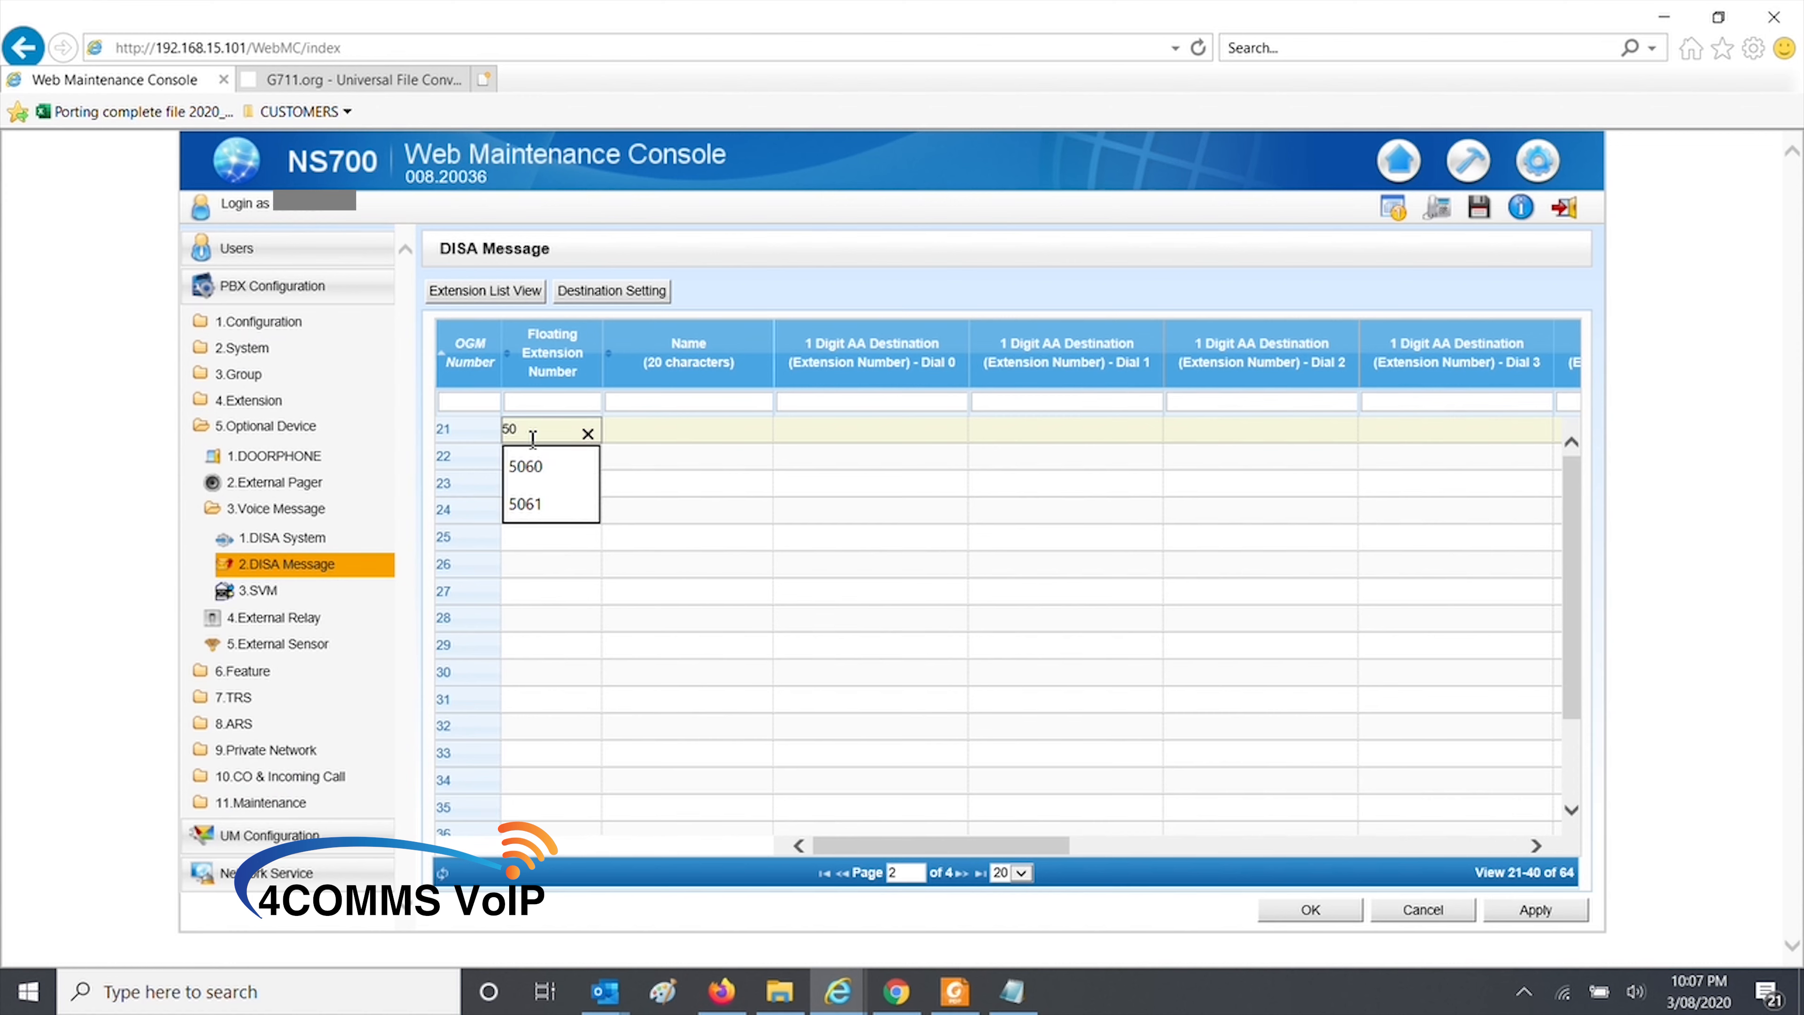
{"action": "type", "text": "21"}
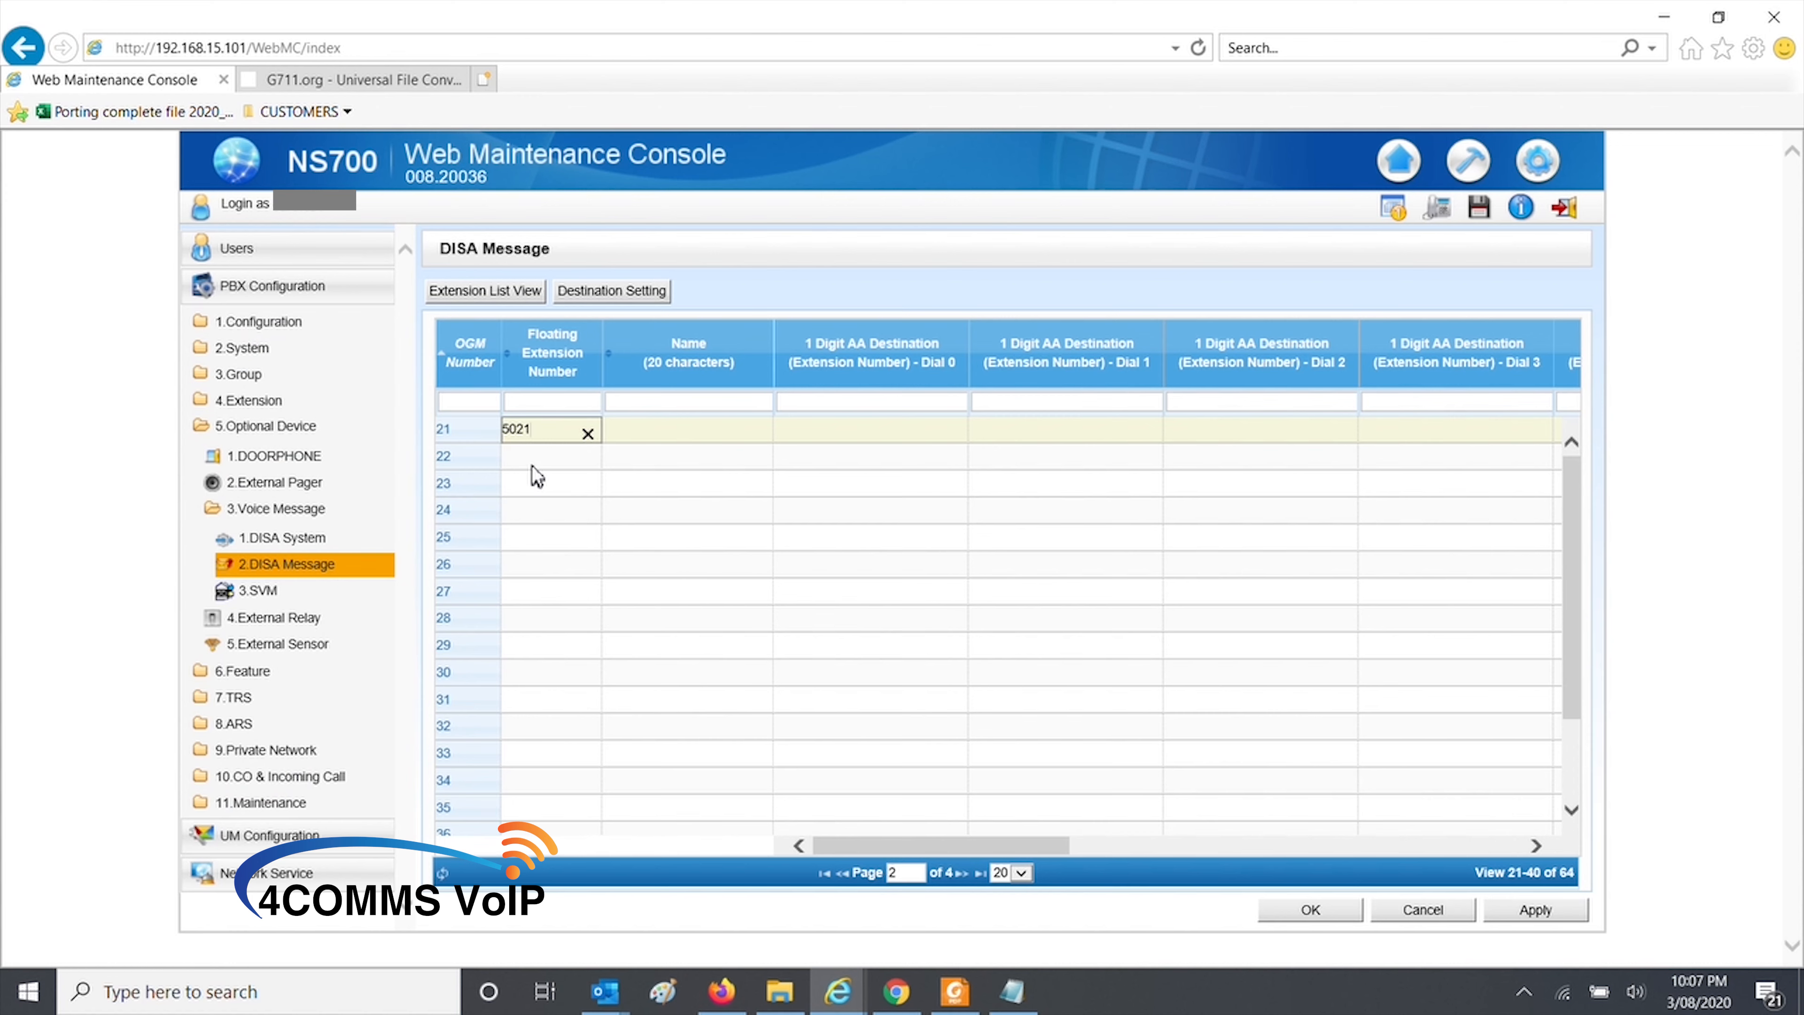
{"action": "left_click", "coordinate": [536, 461]}
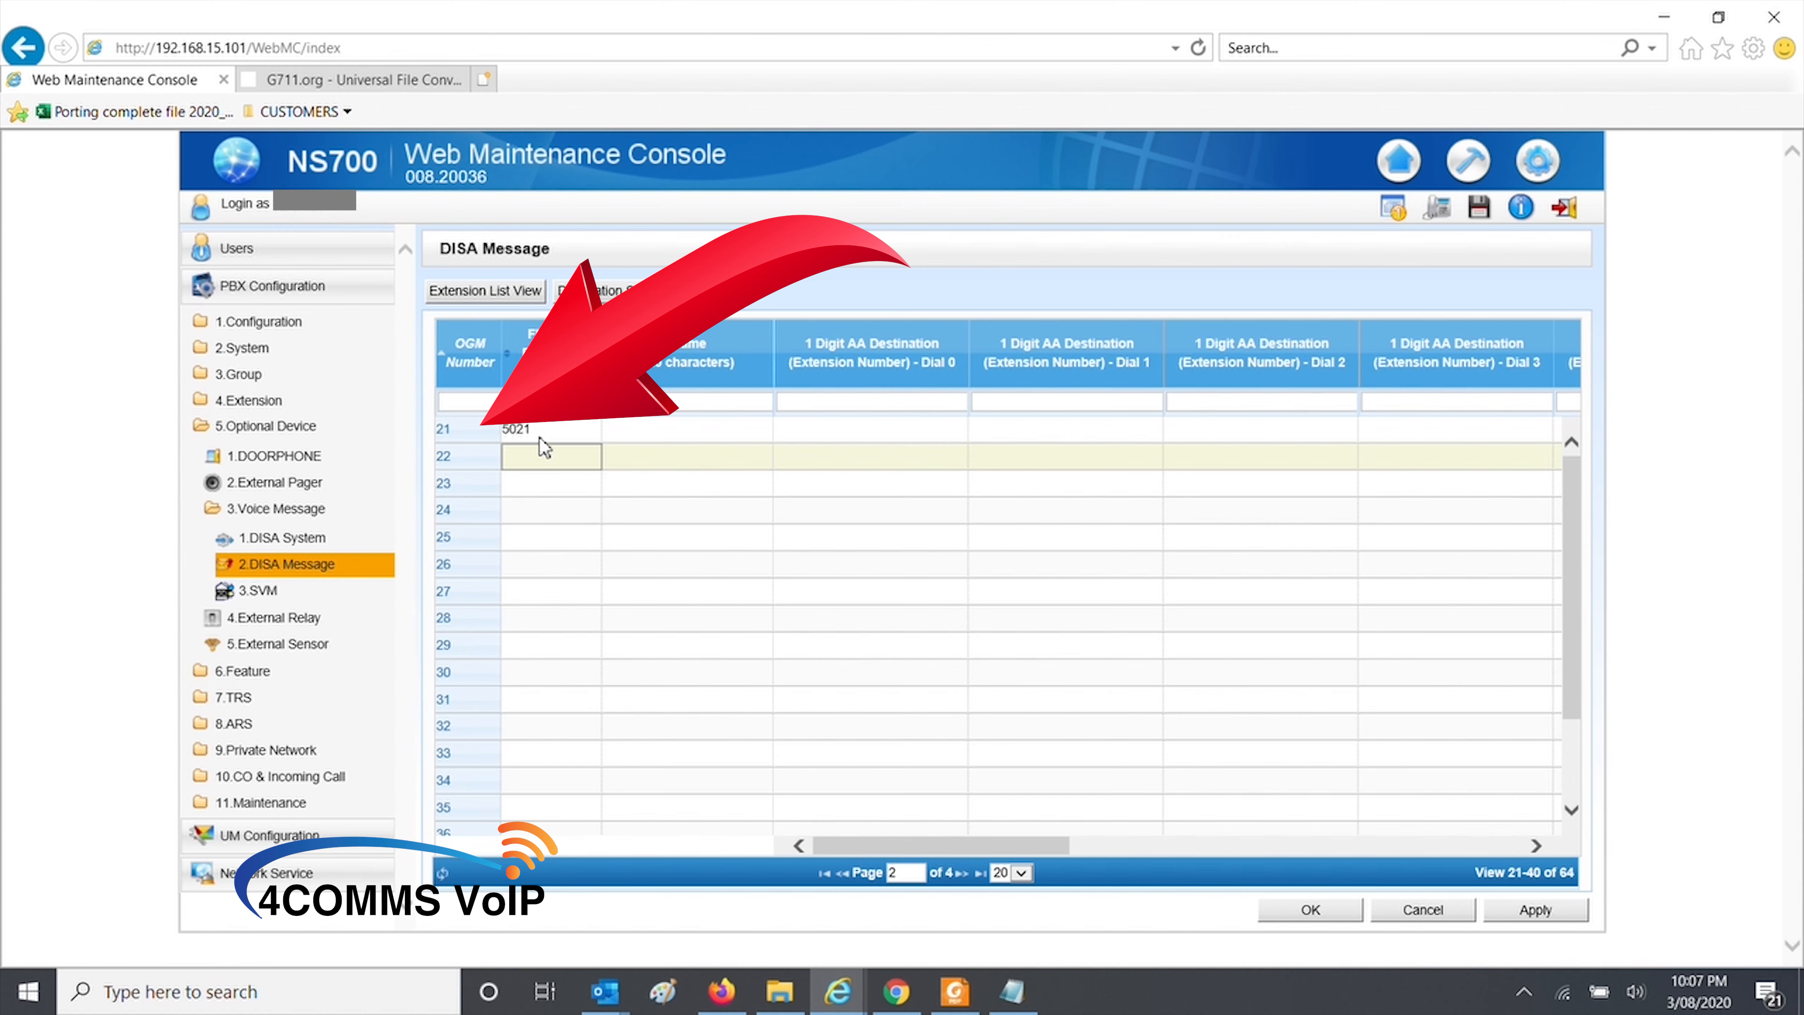
Name OGM 21 "test msg" and save the DISA Message settings.
{"action": "left_click", "coordinate": [644, 430]}
{"action": "type", "text": "test msg"}
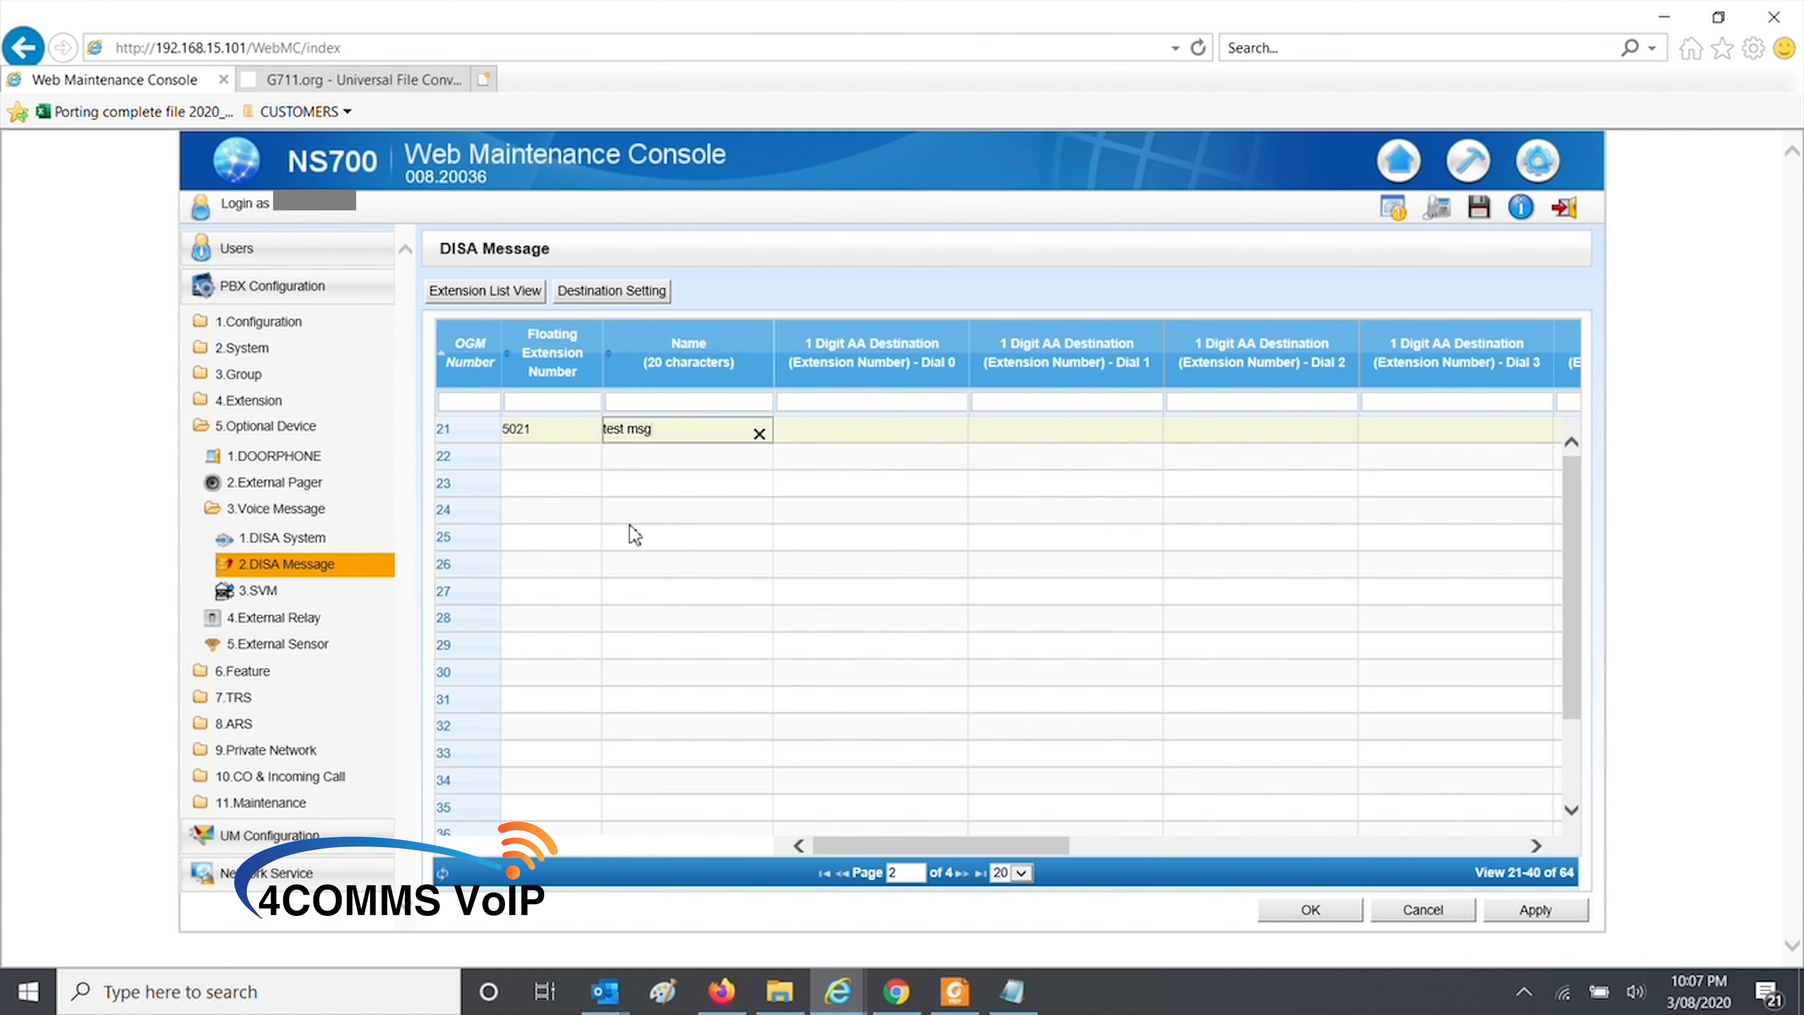
{"action": "left_click", "coordinate": [814, 437]}
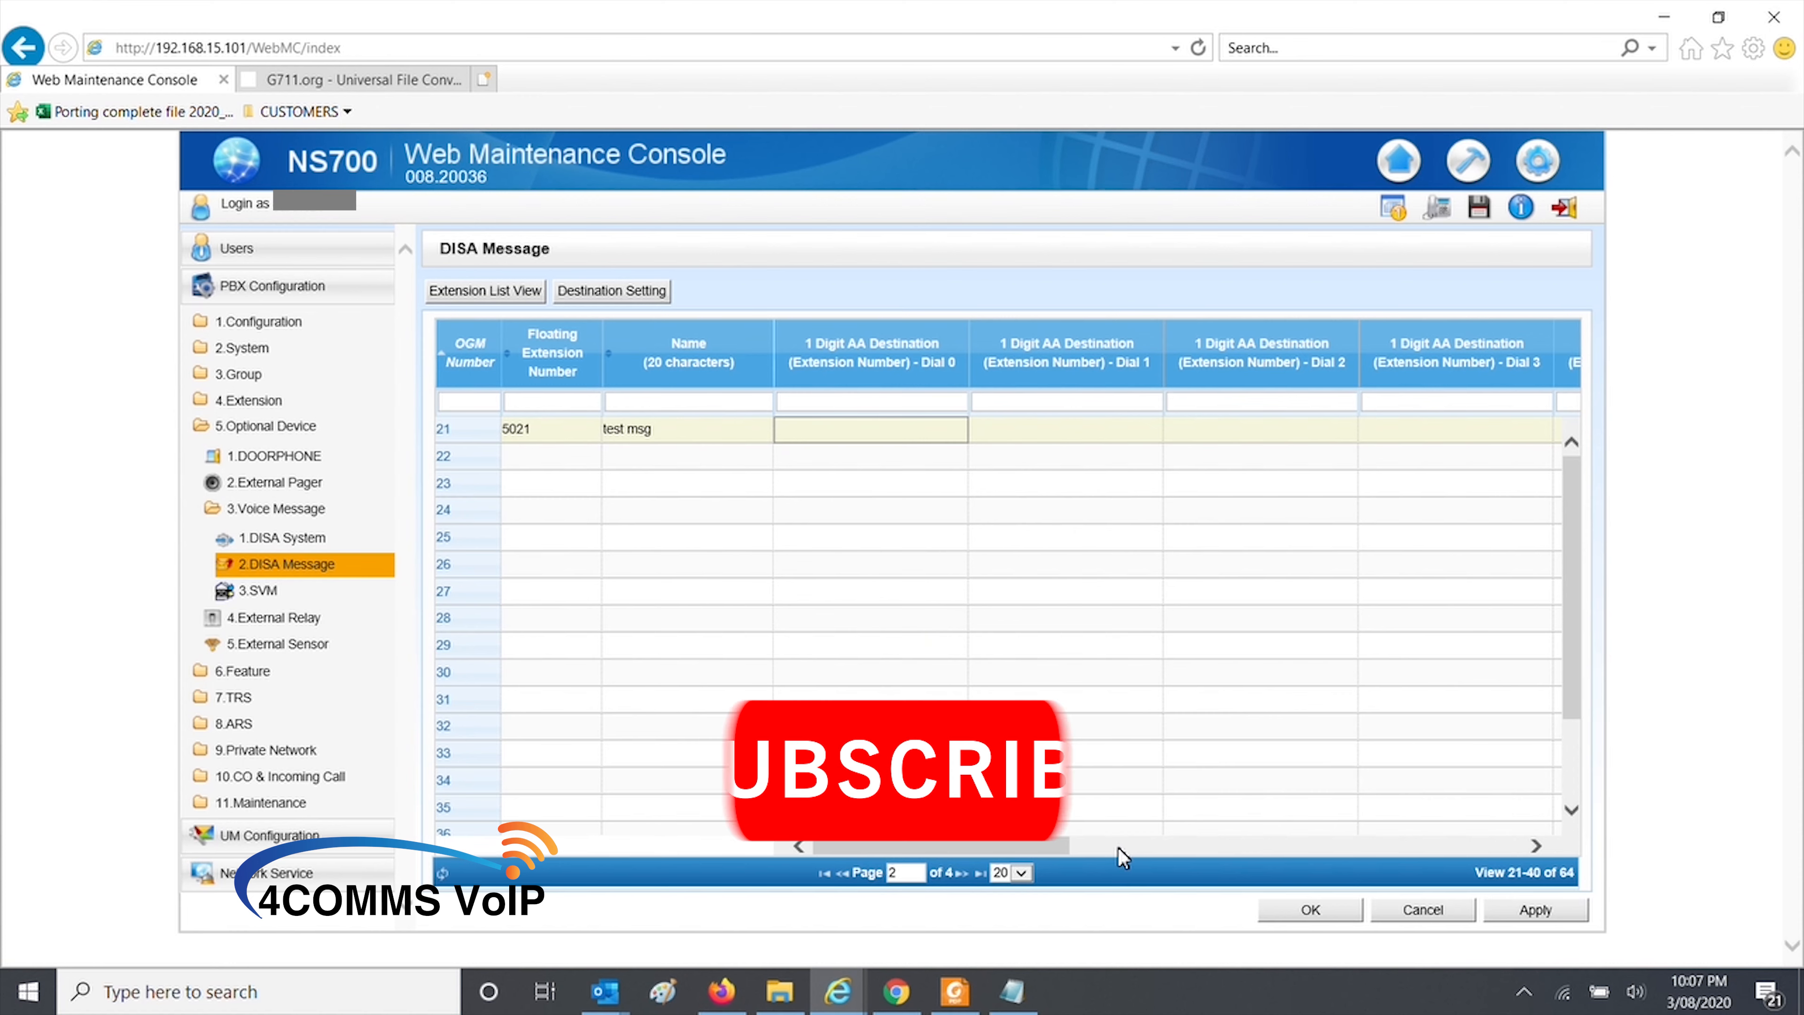
{"action": "left_click", "coordinate": [1310, 910]}
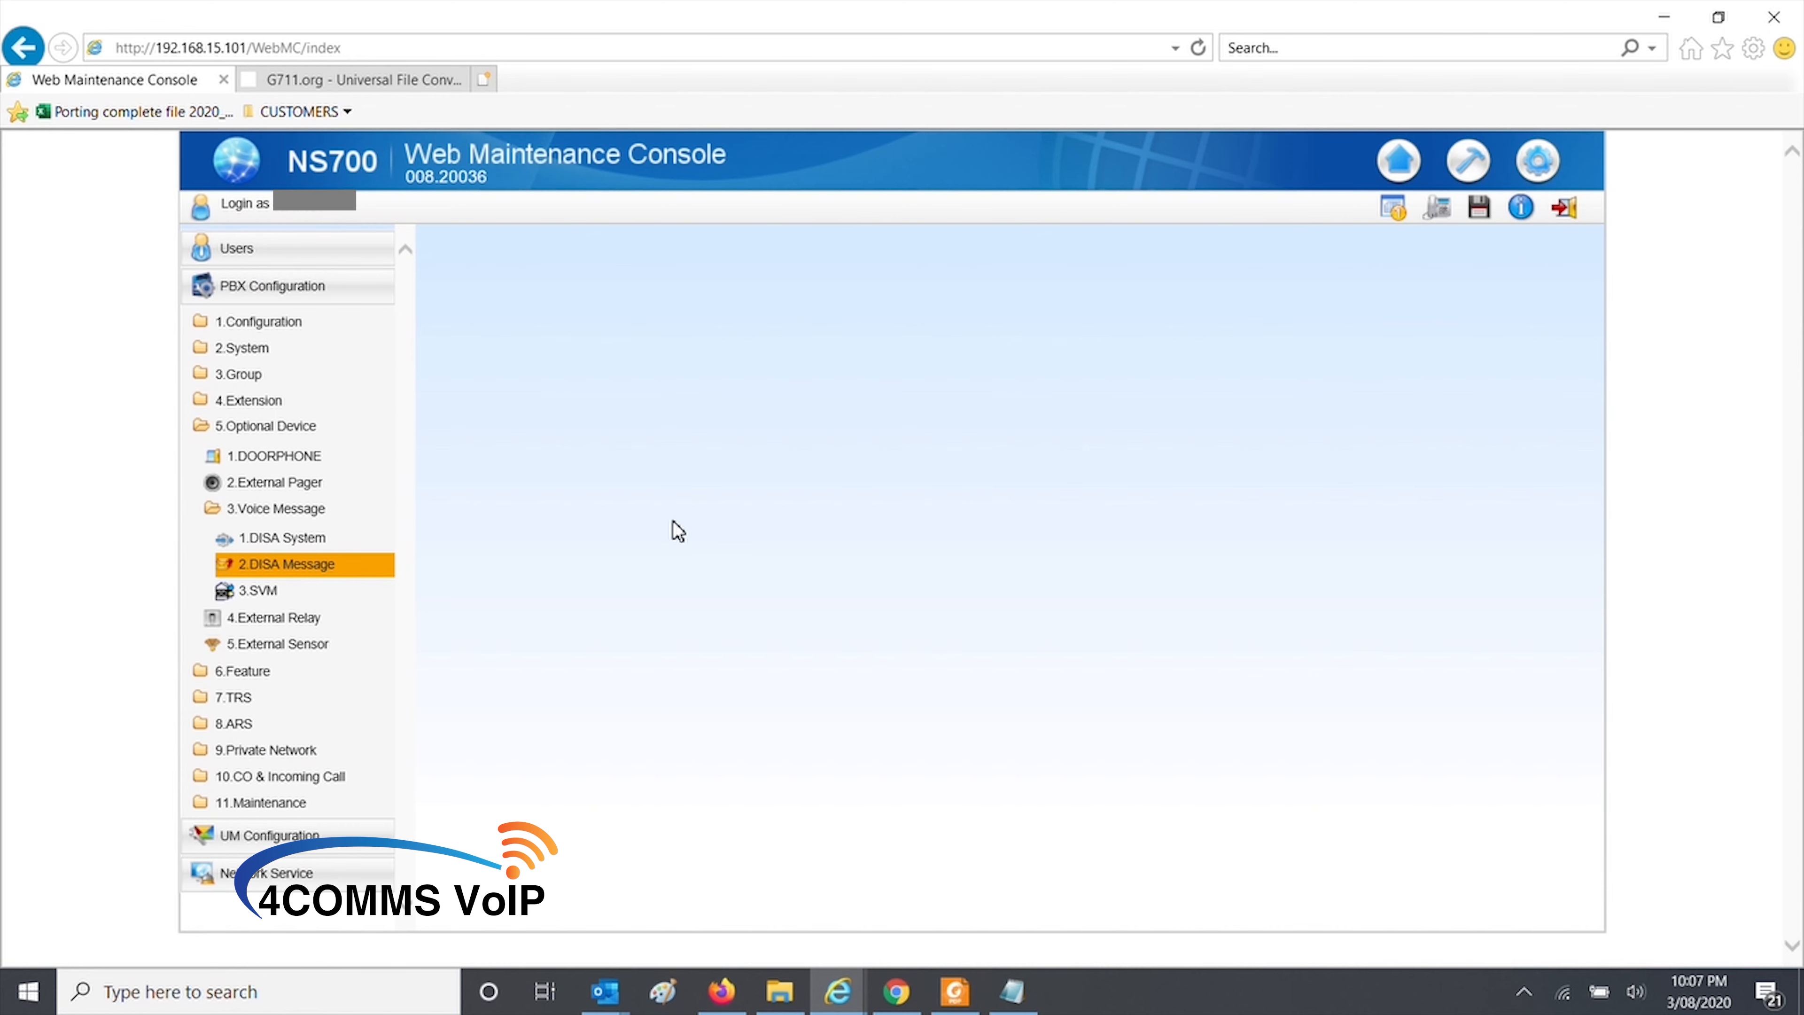
Open the maintenance utility for message file transfer from PC to PBX and choose message number 21.
{"action": "left_click", "coordinate": [1476, 165]}
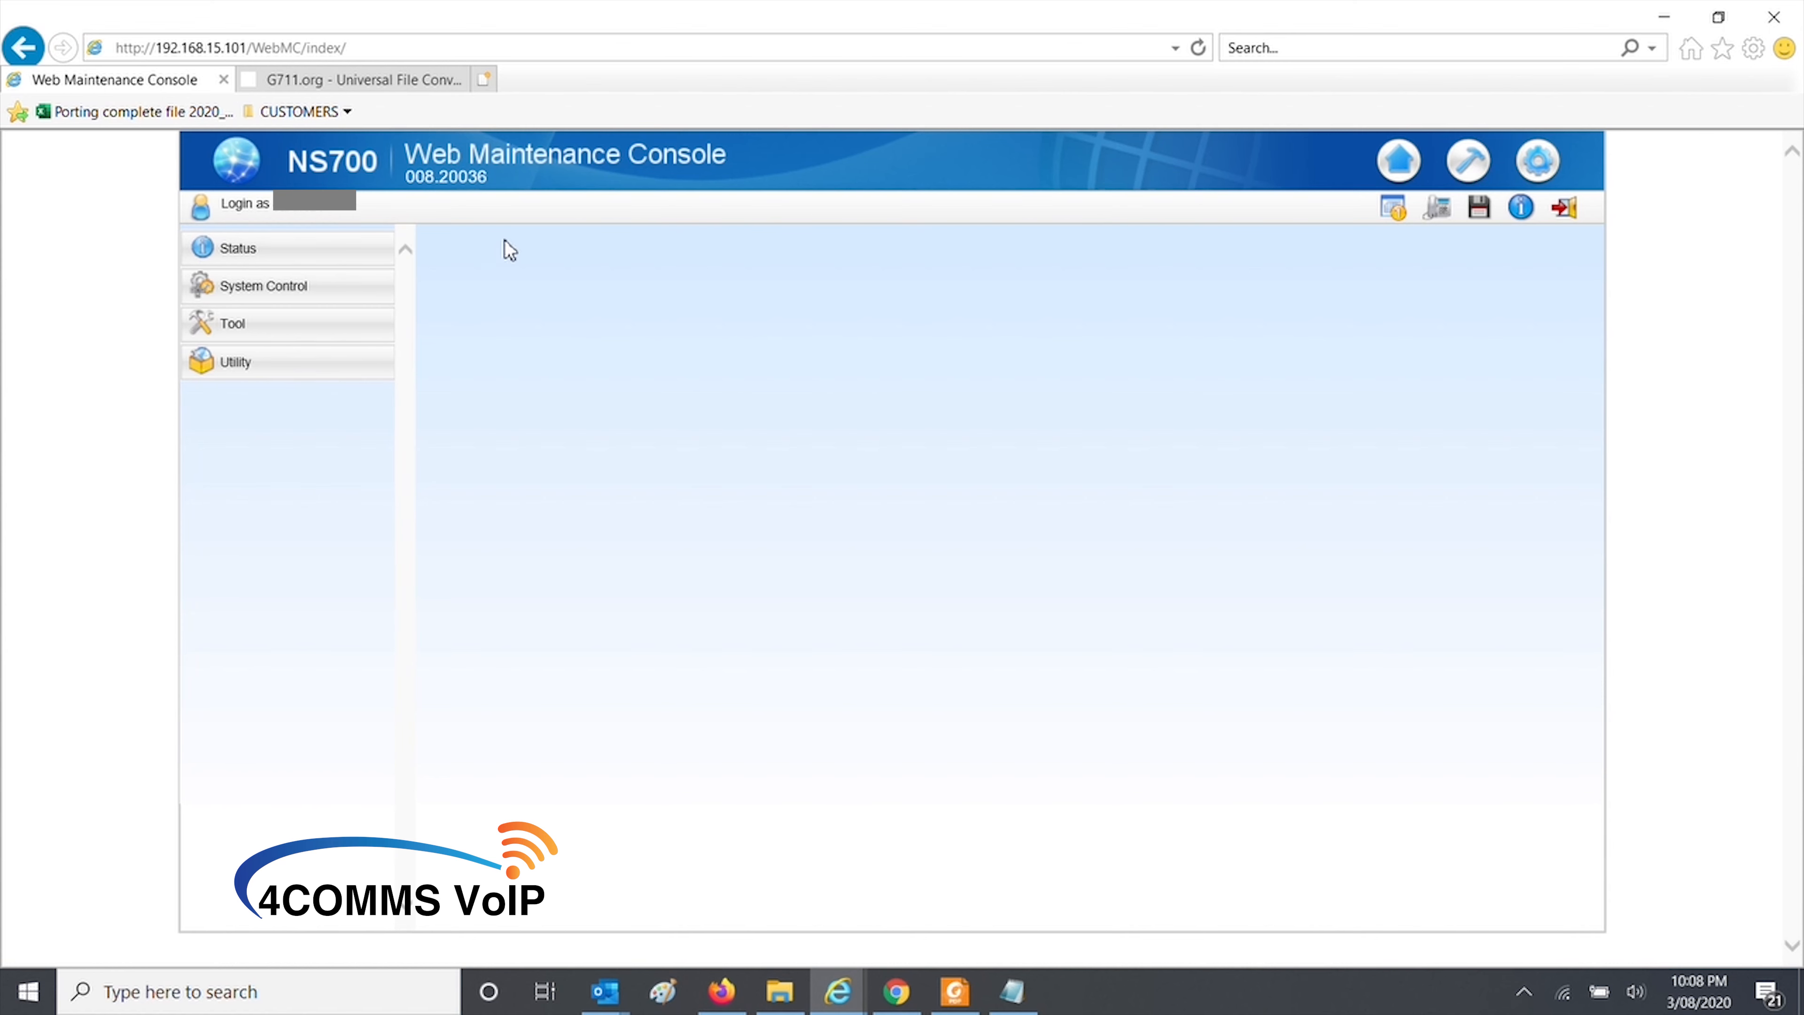
{"action": "left_click", "coordinate": [311, 379]}
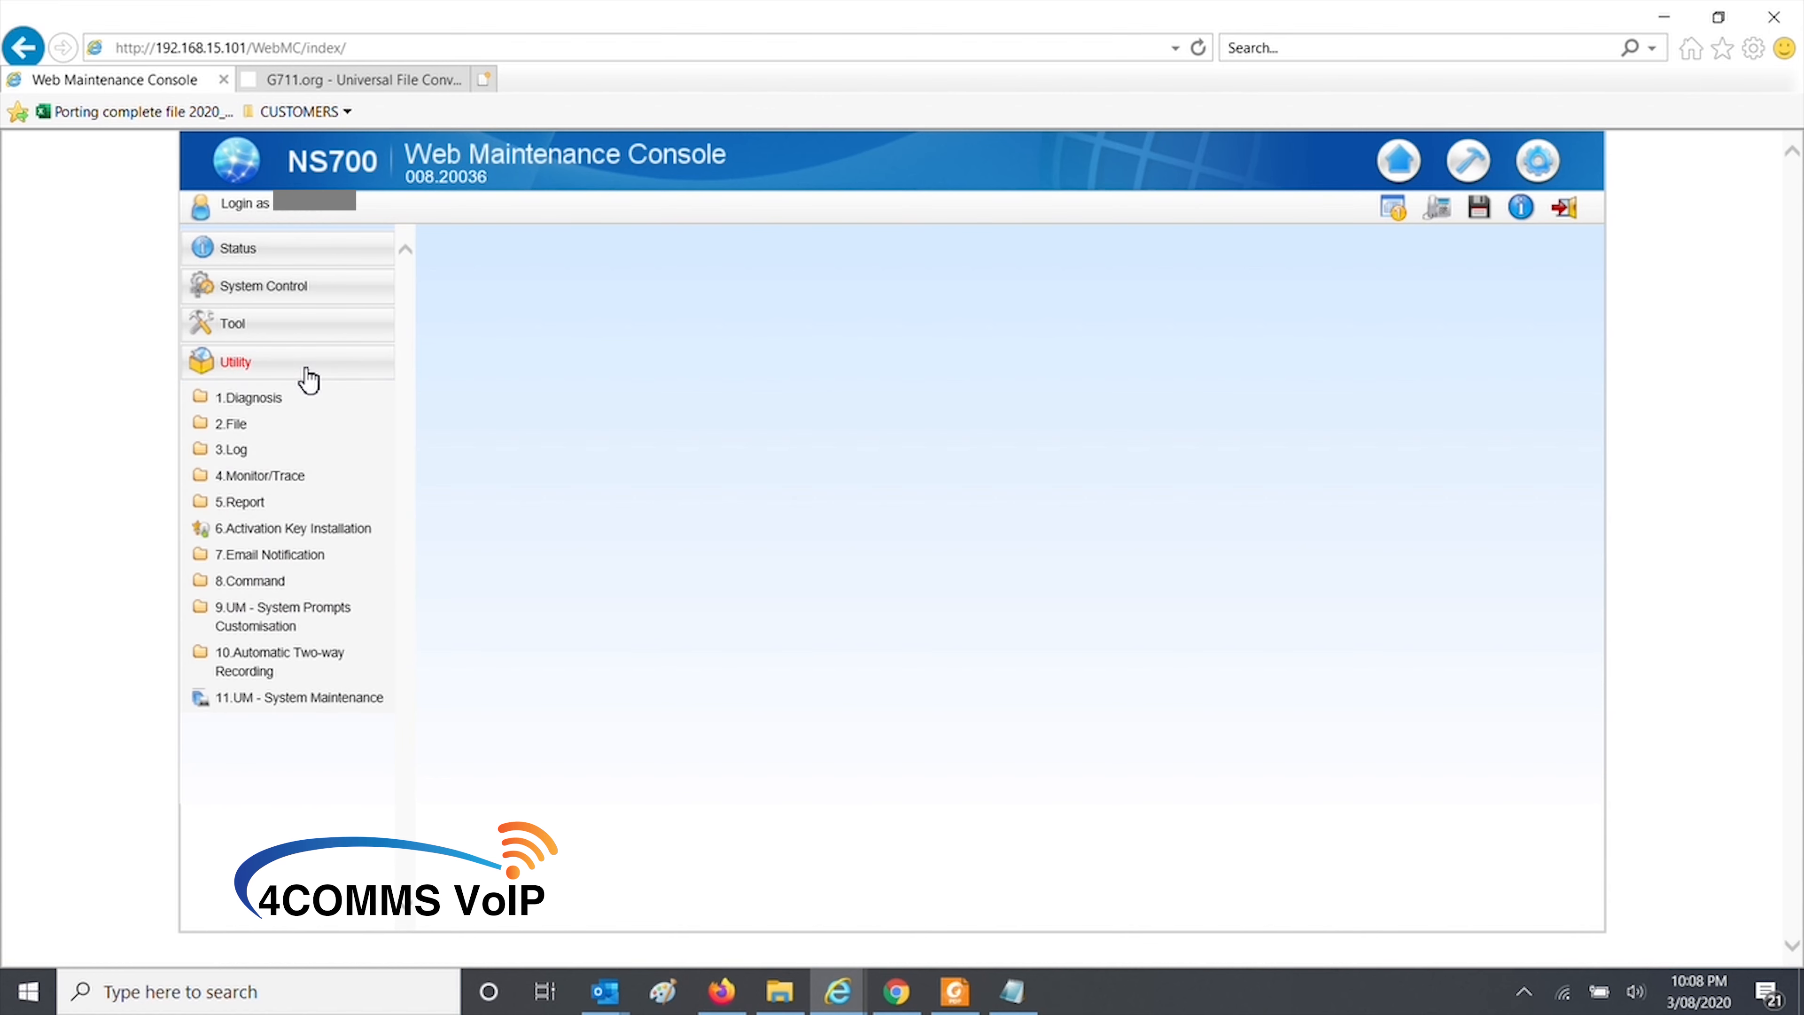
{"action": "left_click", "coordinate": [258, 428]}
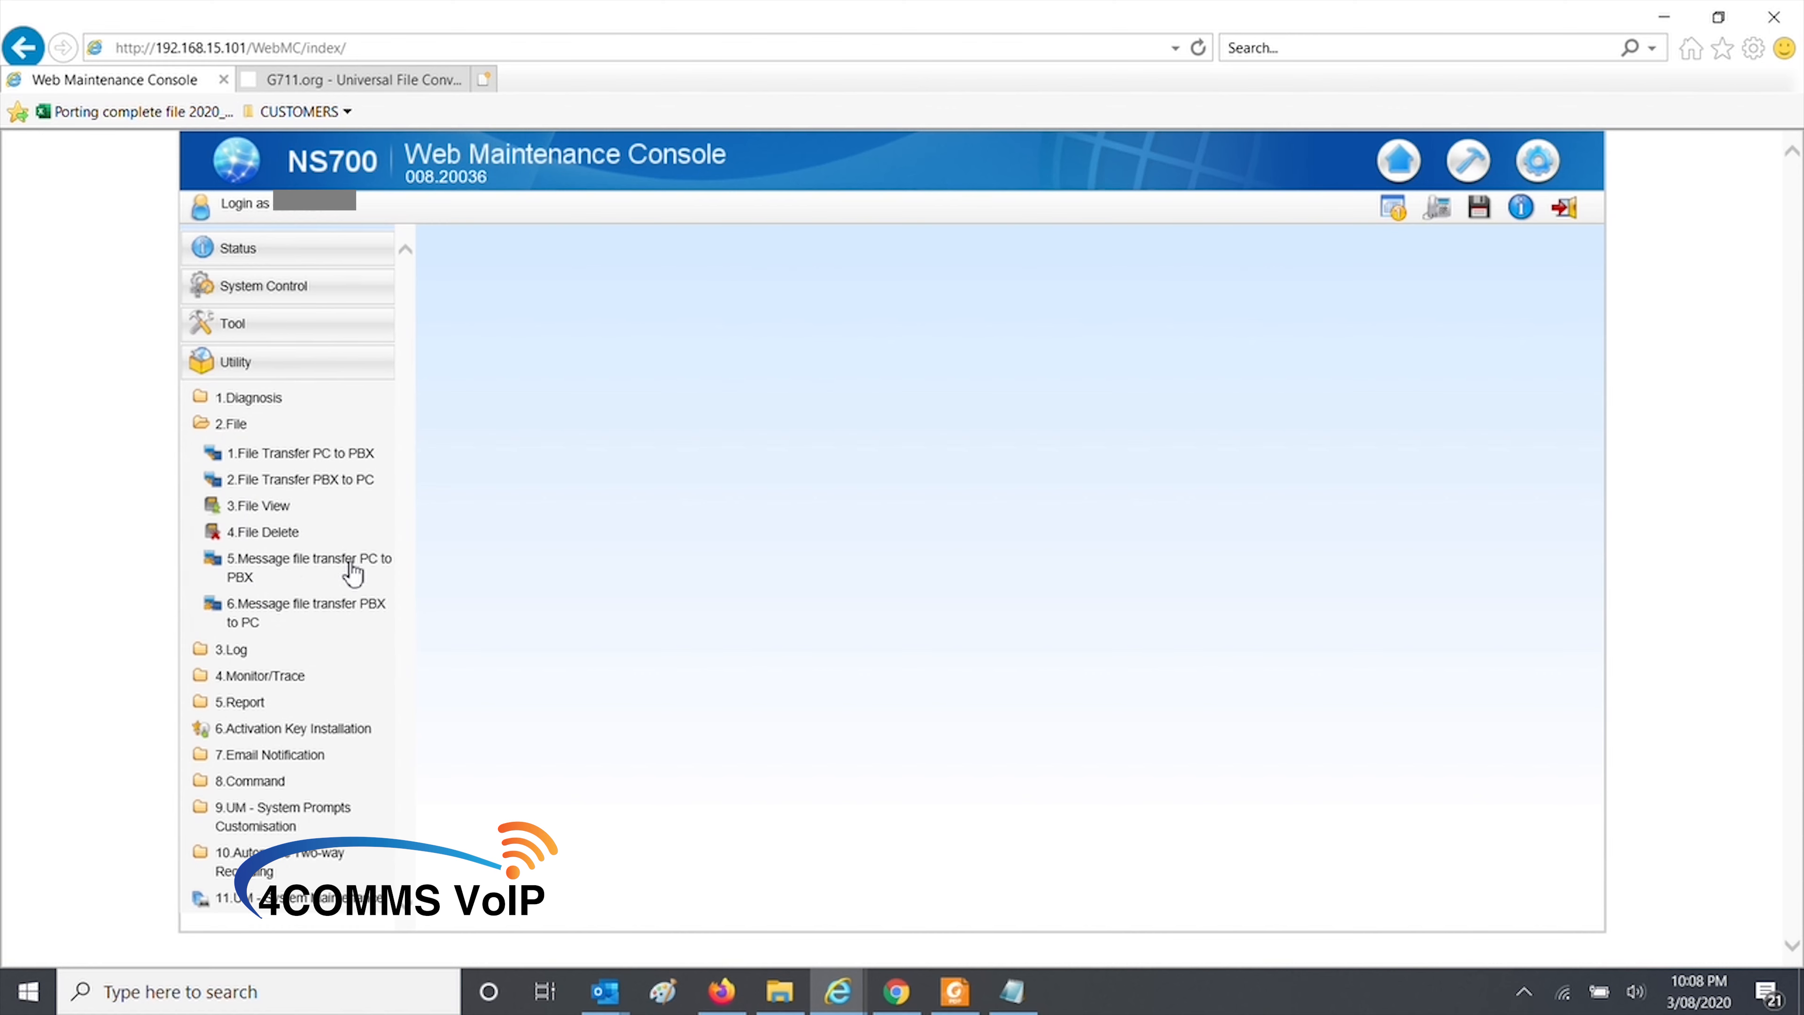
{"action": "left_click", "coordinate": [363, 573]}
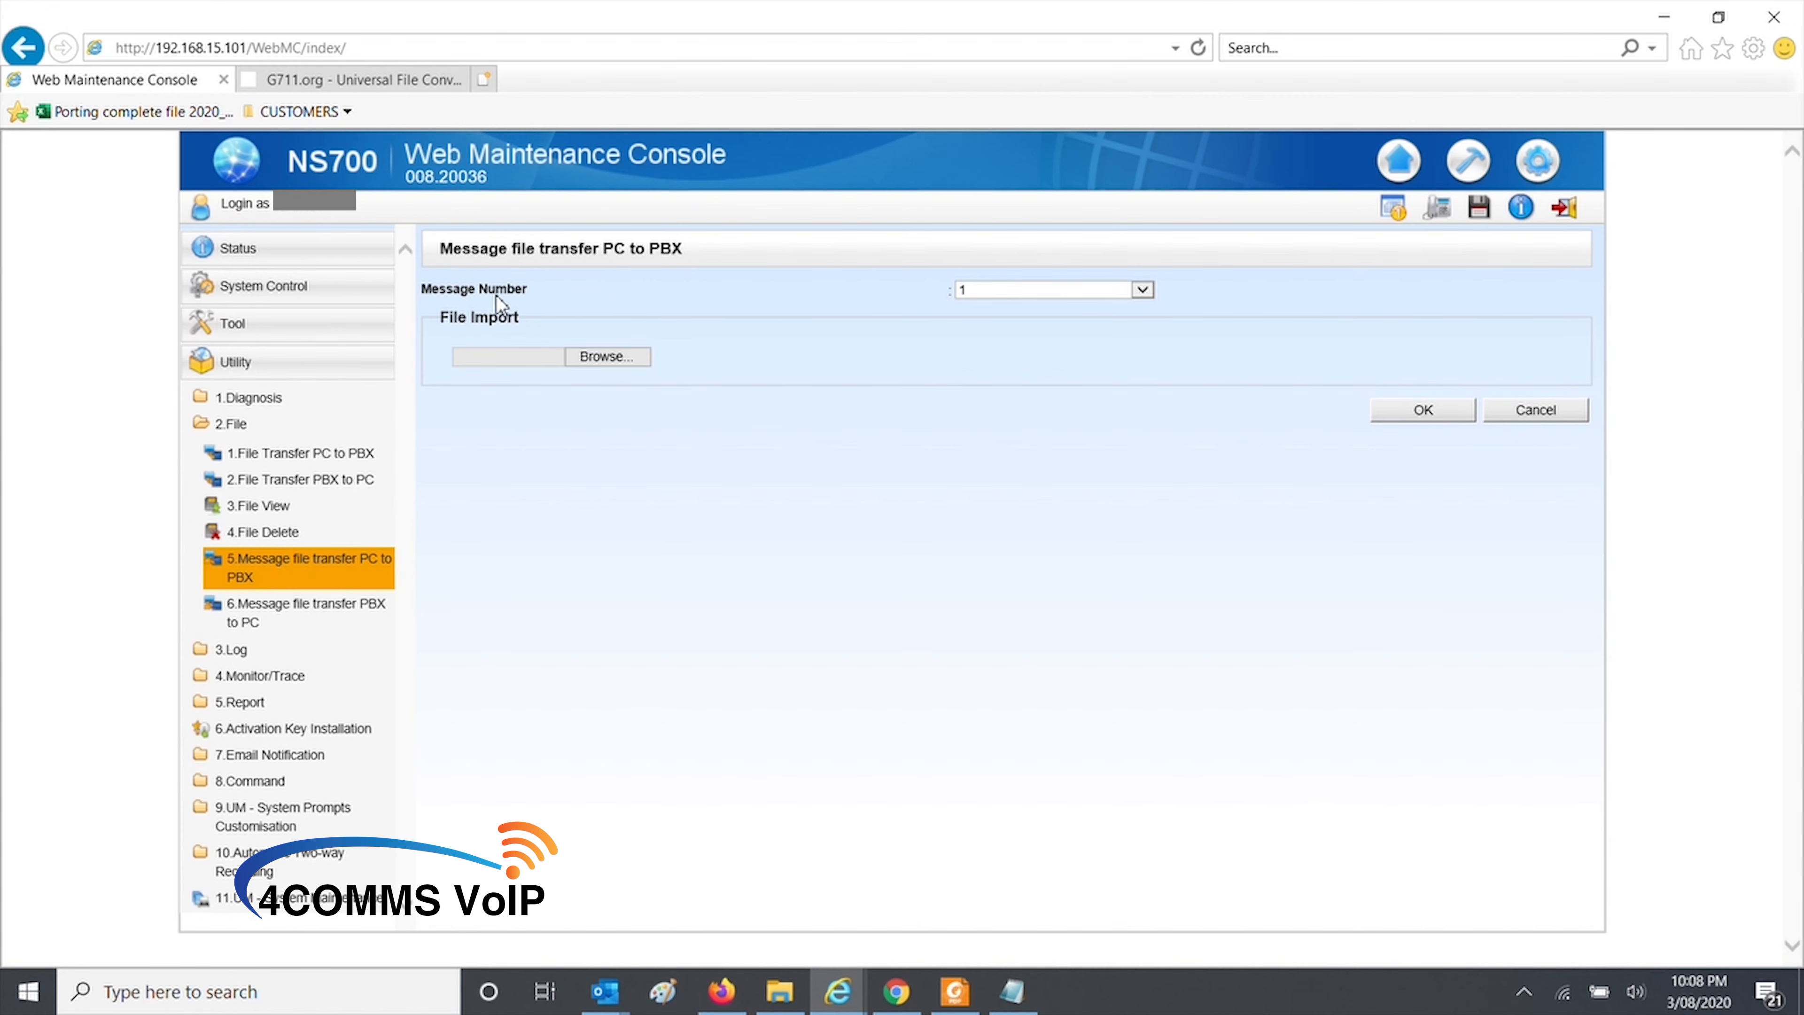
{"action": "left_click", "coordinate": [1009, 292]}
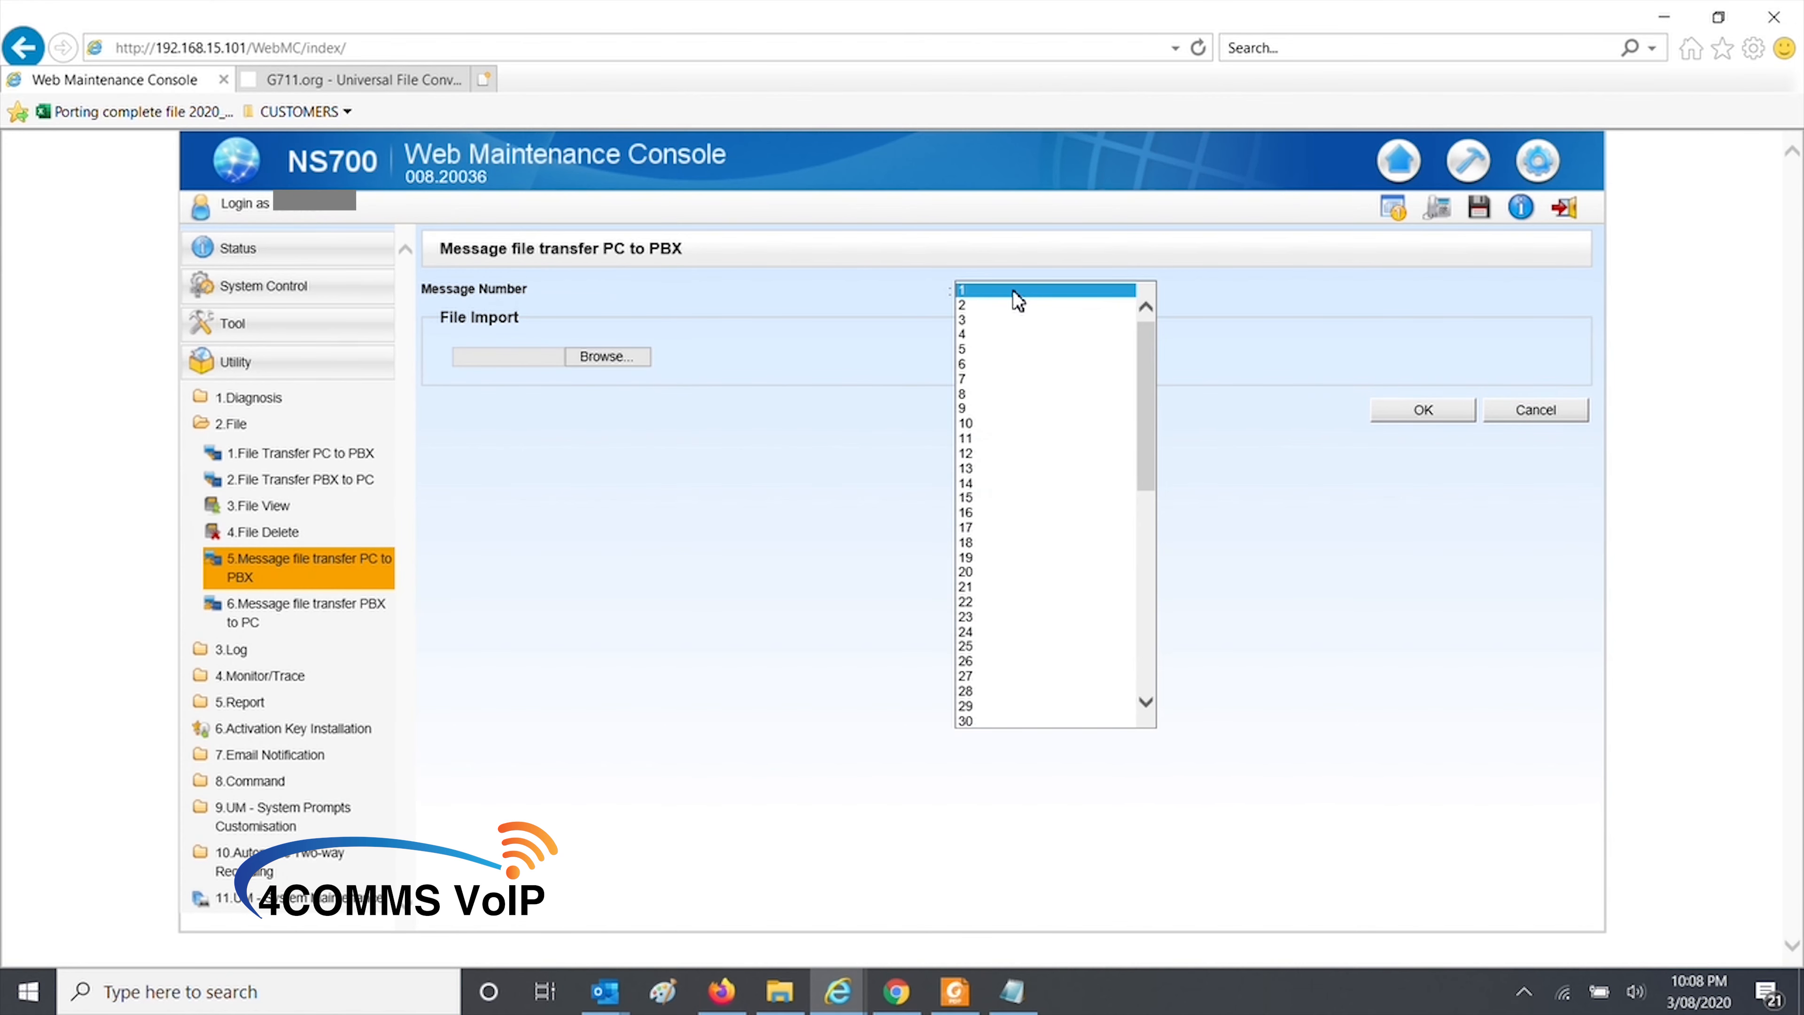
{"action": "left_click", "coordinate": [978, 588]}
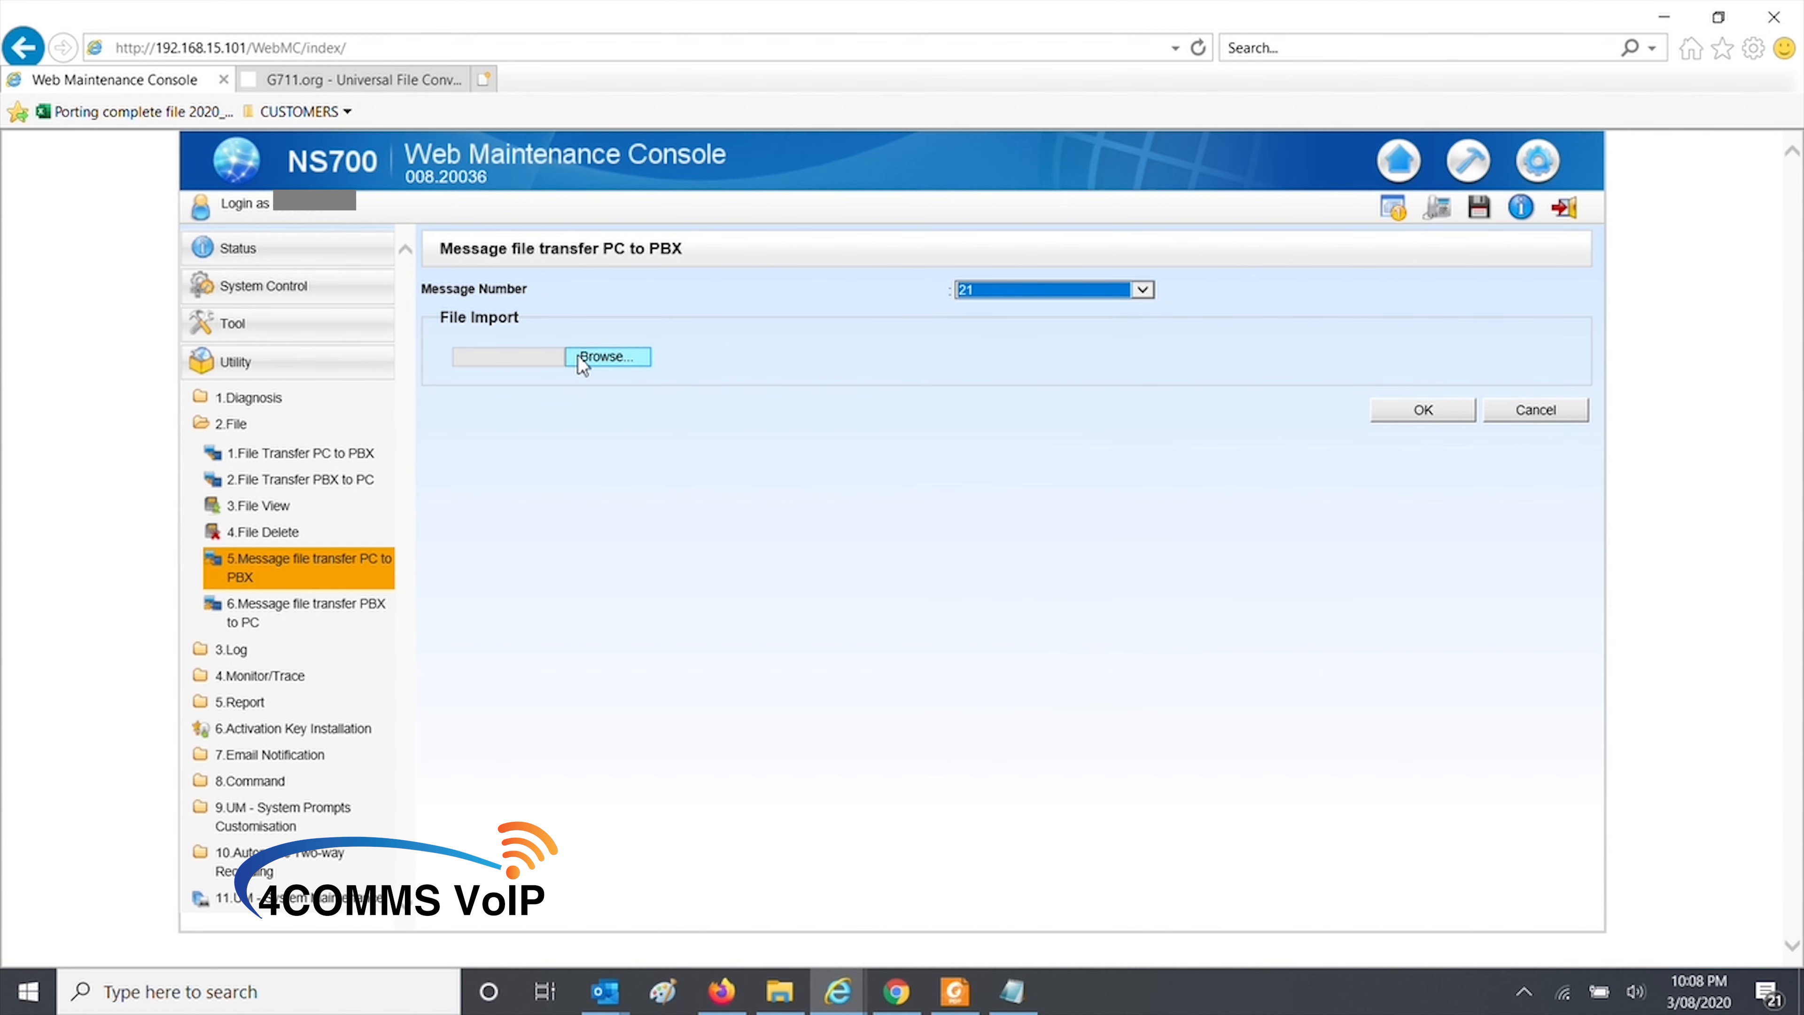
Import Space_Navigator-1596456571.wav and transfer it to the PBX, acknowledging the completion message.
{"action": "left_click", "coordinate": [621, 356]}
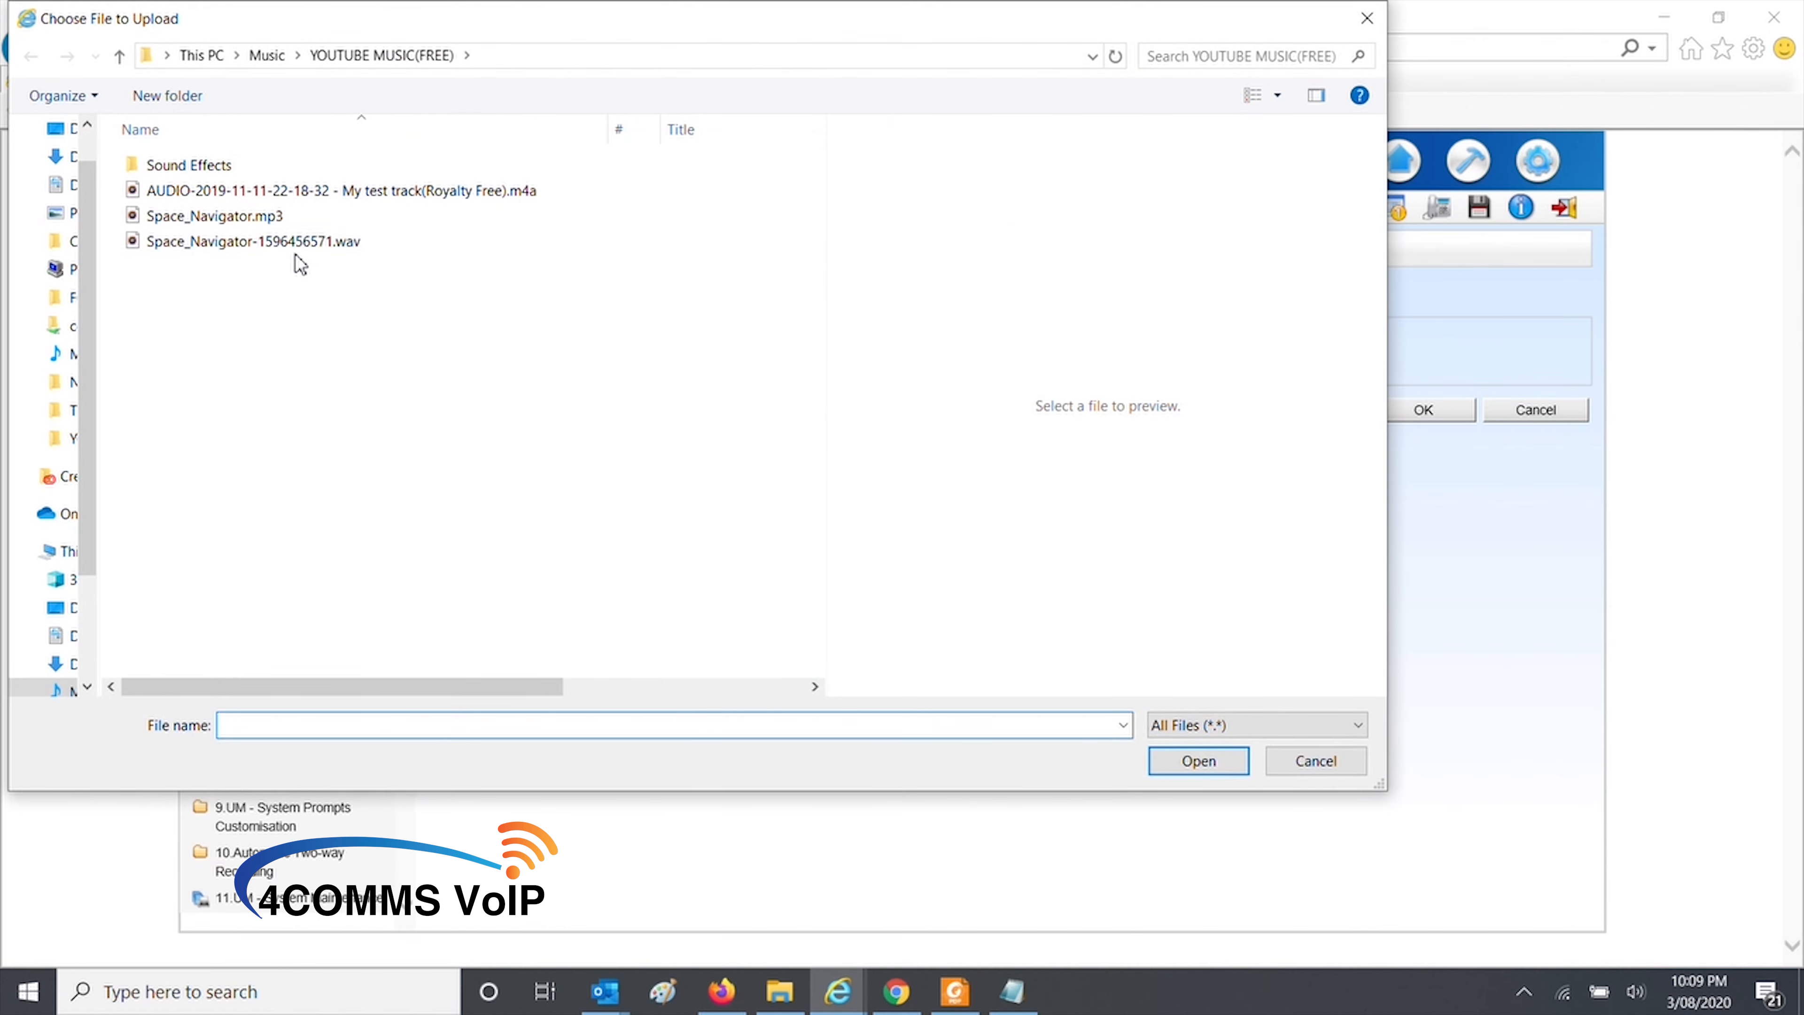
{"action": "left_click", "coordinate": [244, 241]}
{"action": "left_click", "coordinate": [1196, 765]}
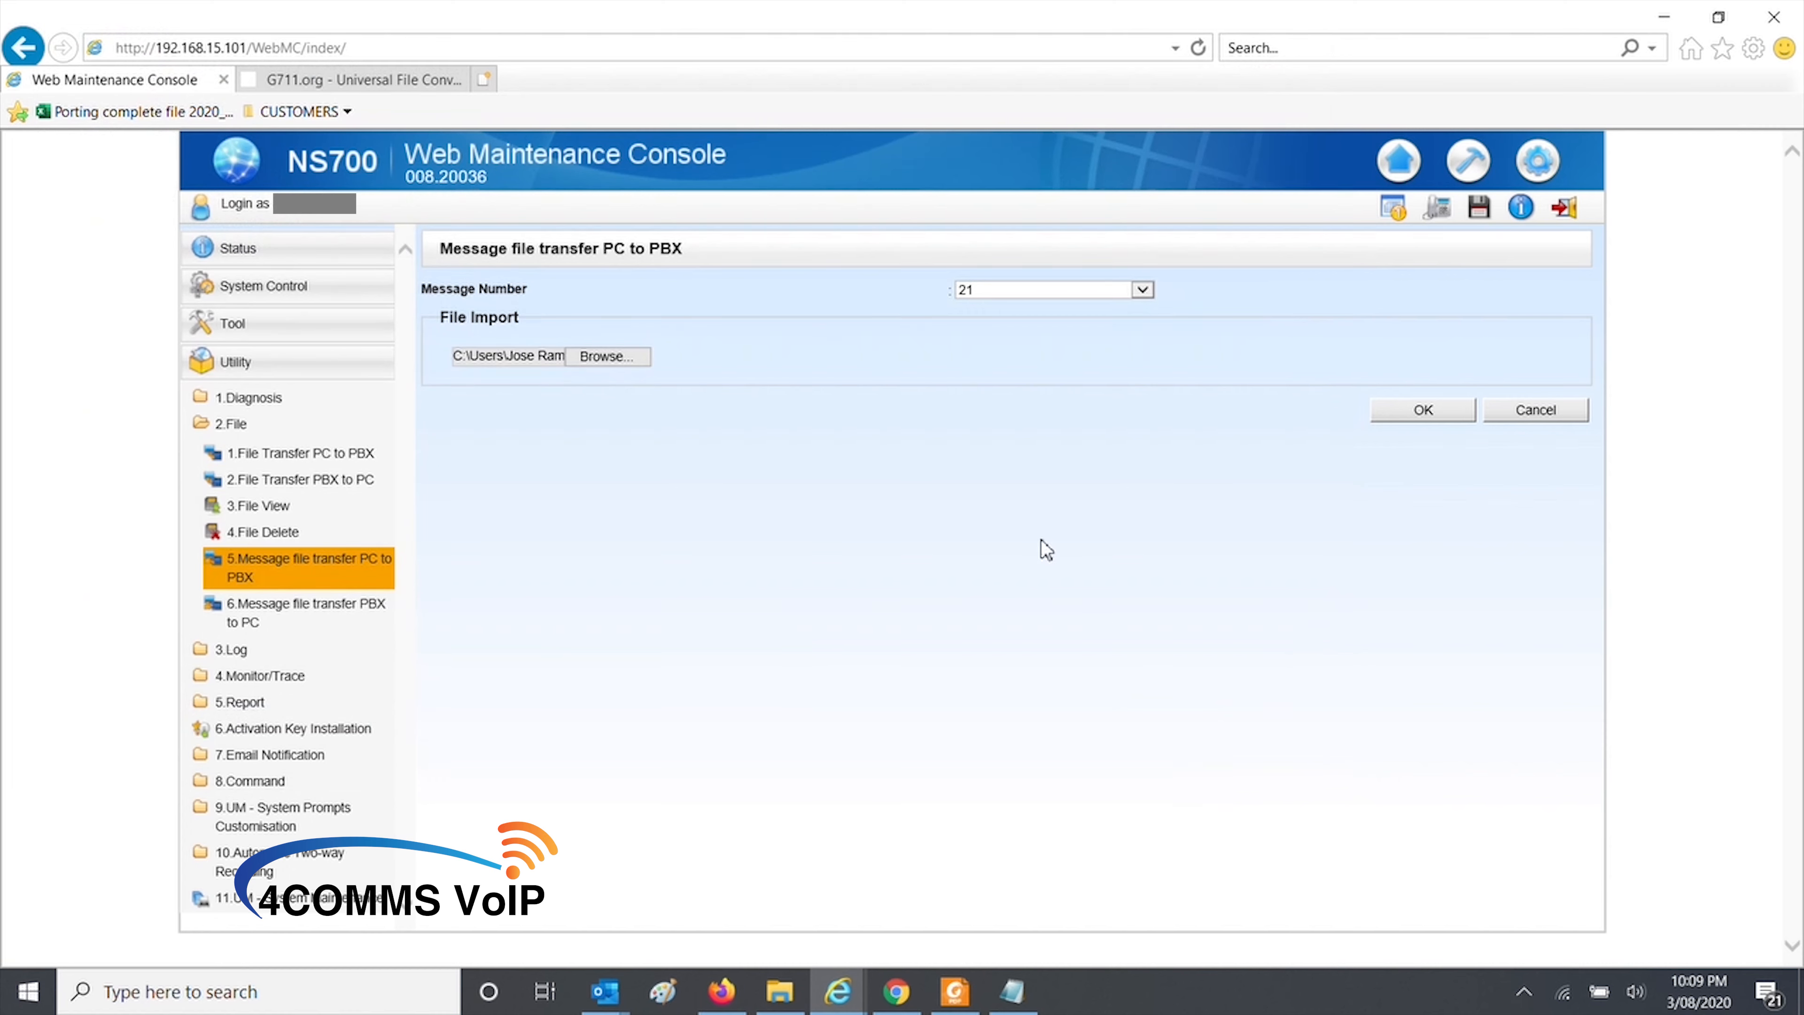
{"action": "left_click", "coordinate": [1418, 419]}
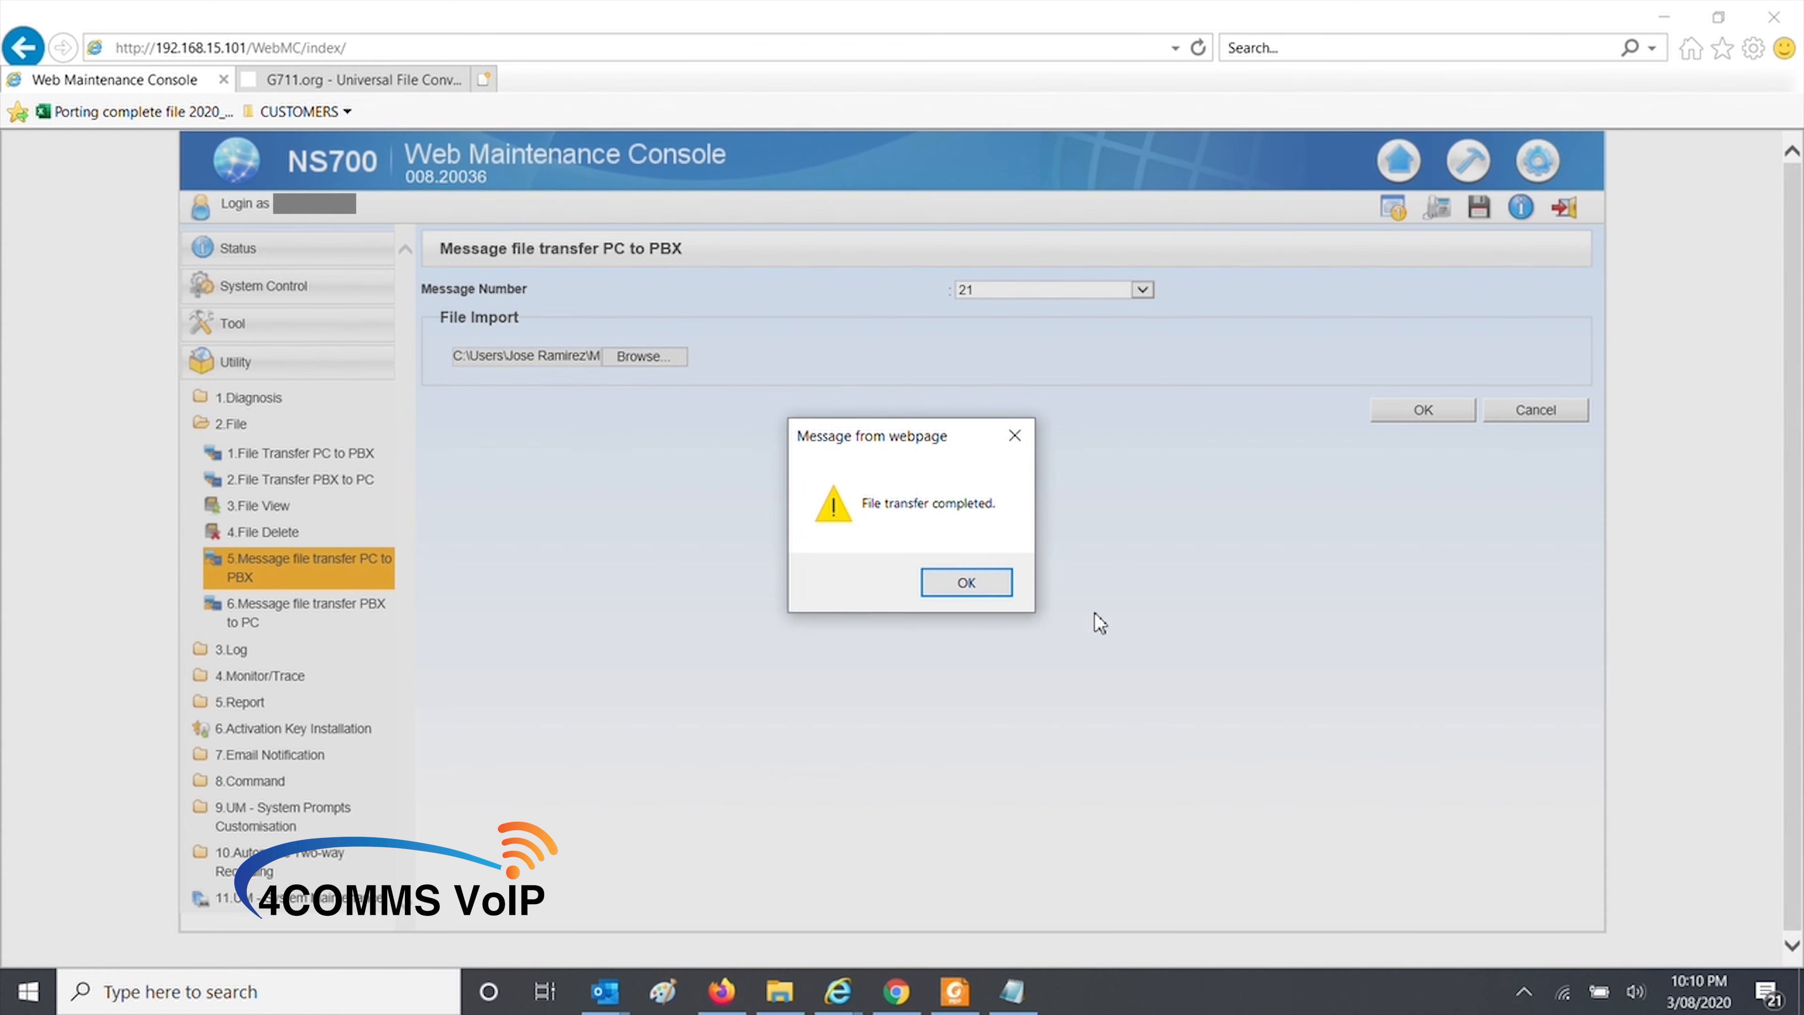
{"action": "key", "text": "Return"}
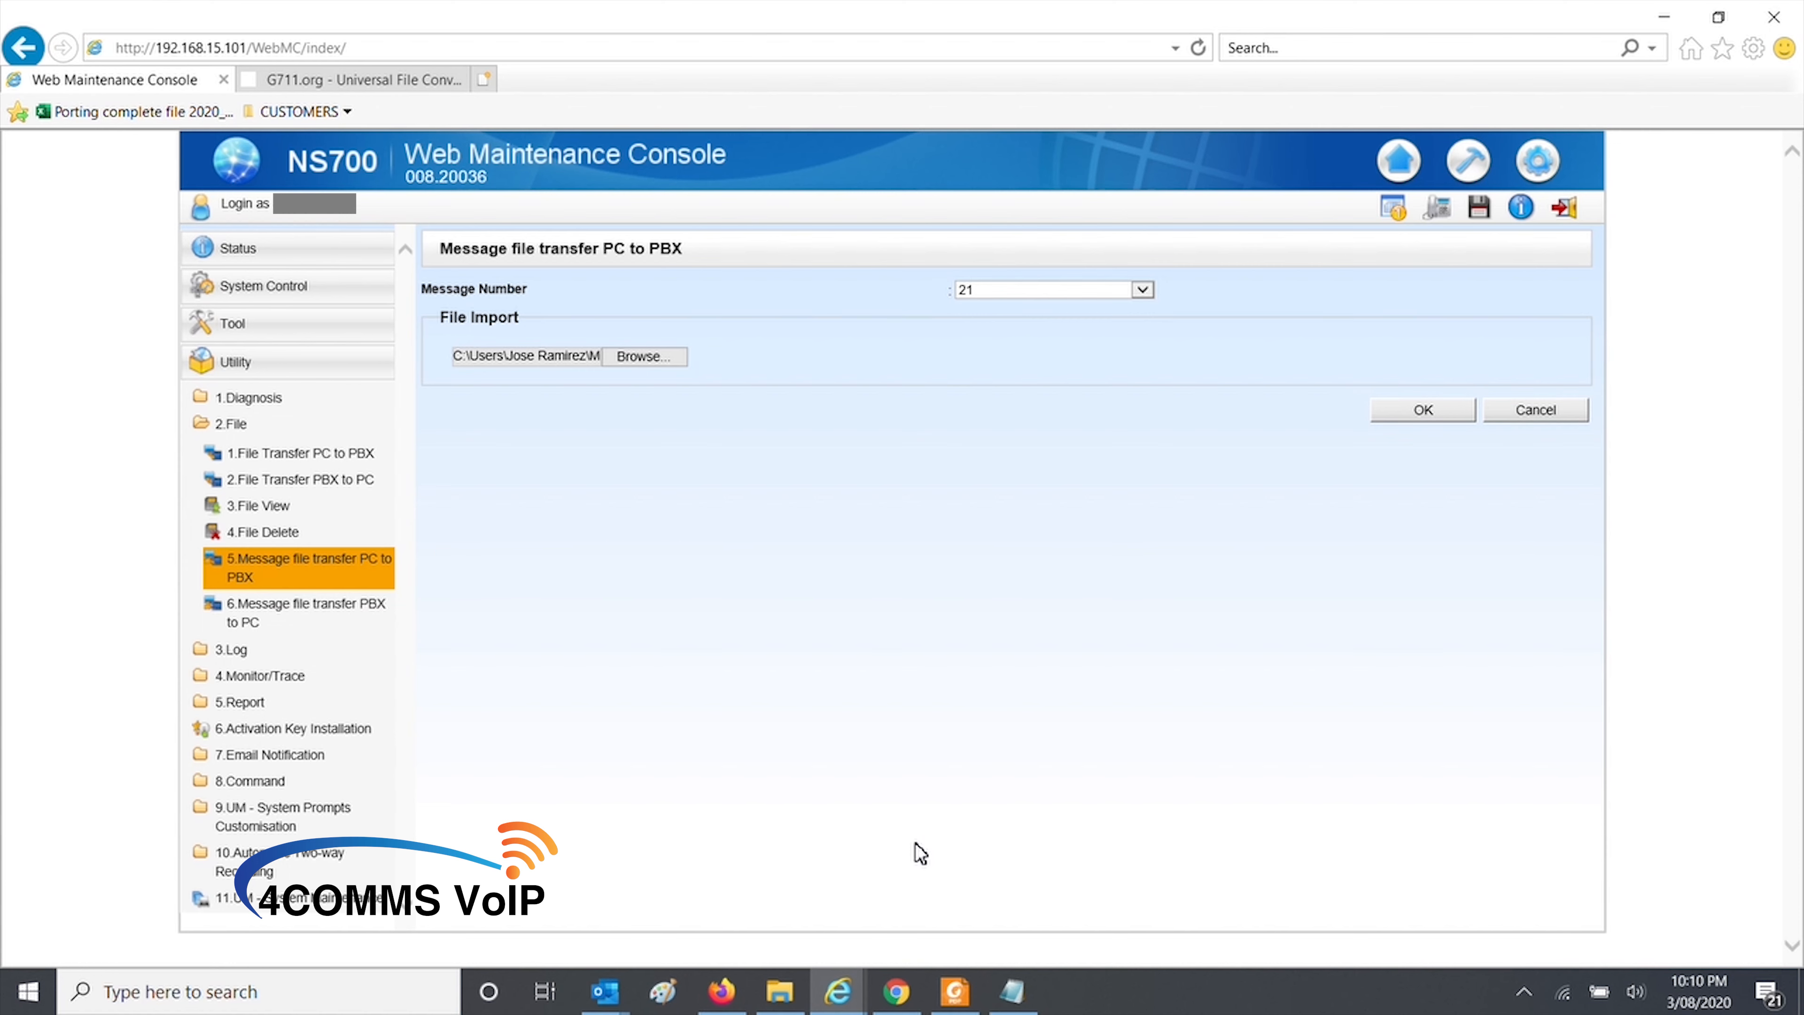
Start a message file transfer from PBX to PC for message number 21.
{"action": "left_click", "coordinate": [233, 425]}
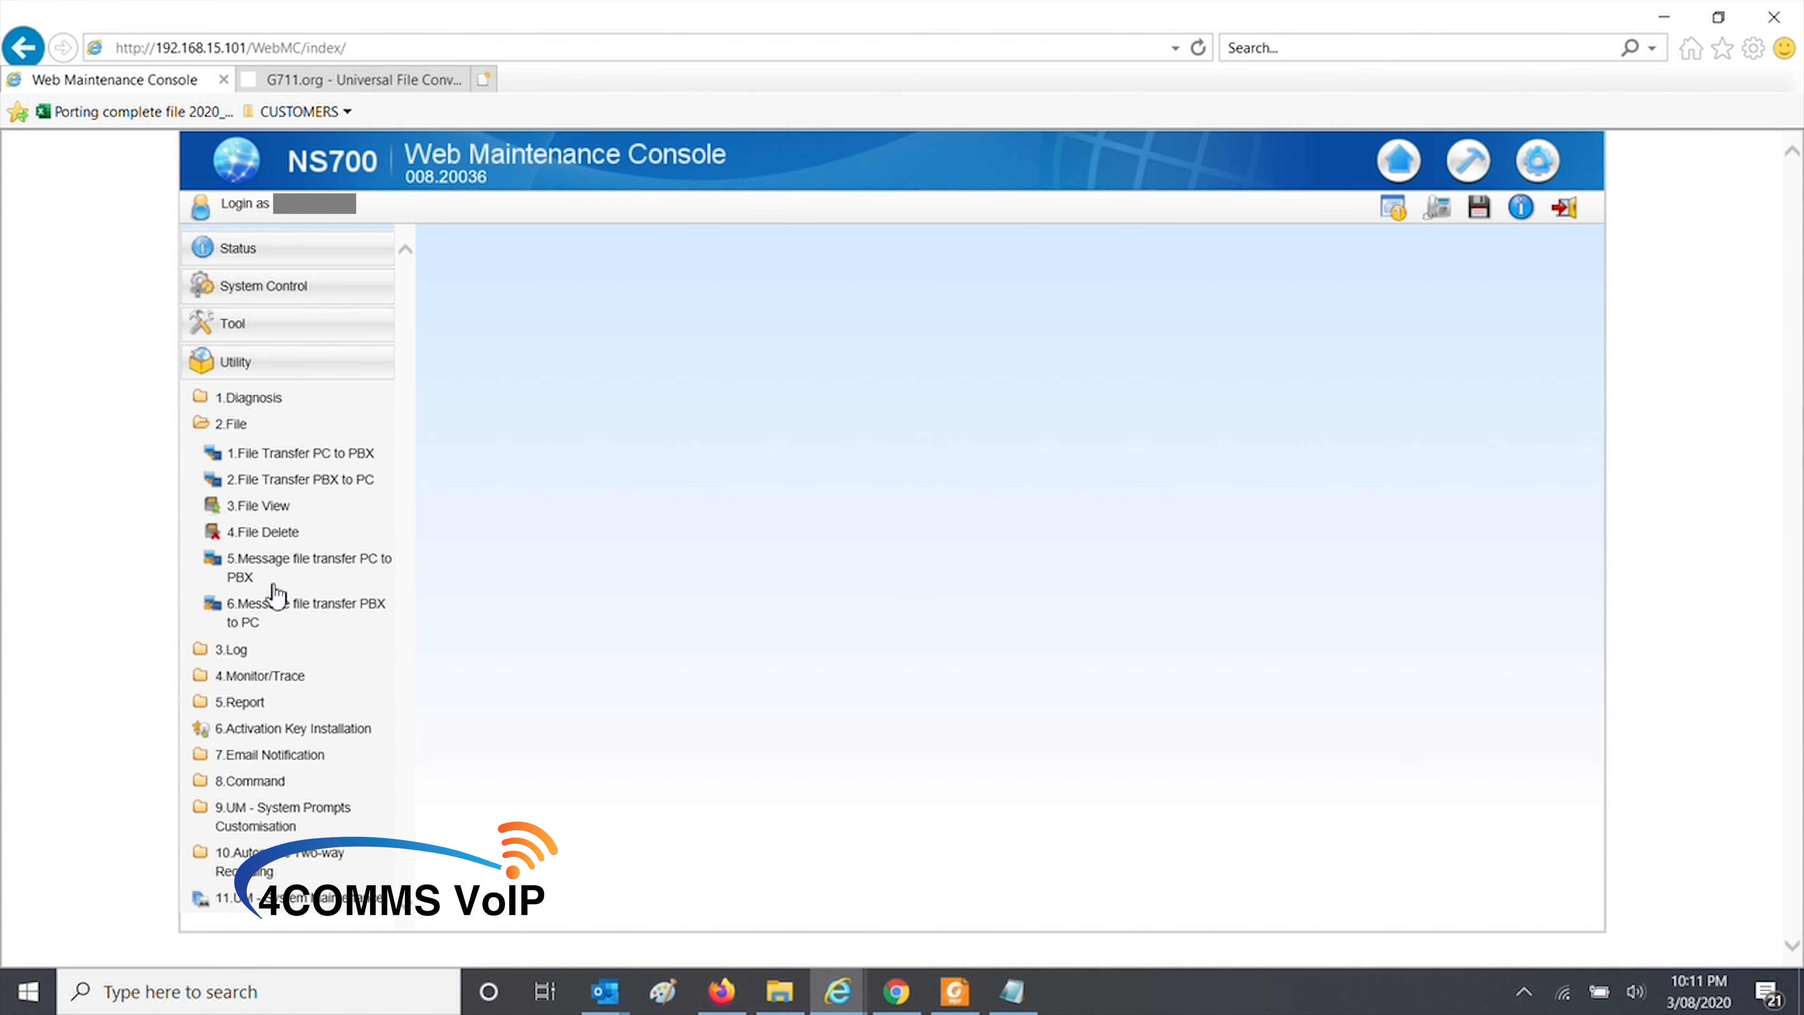
{"action": "left_click", "coordinate": [270, 628]}
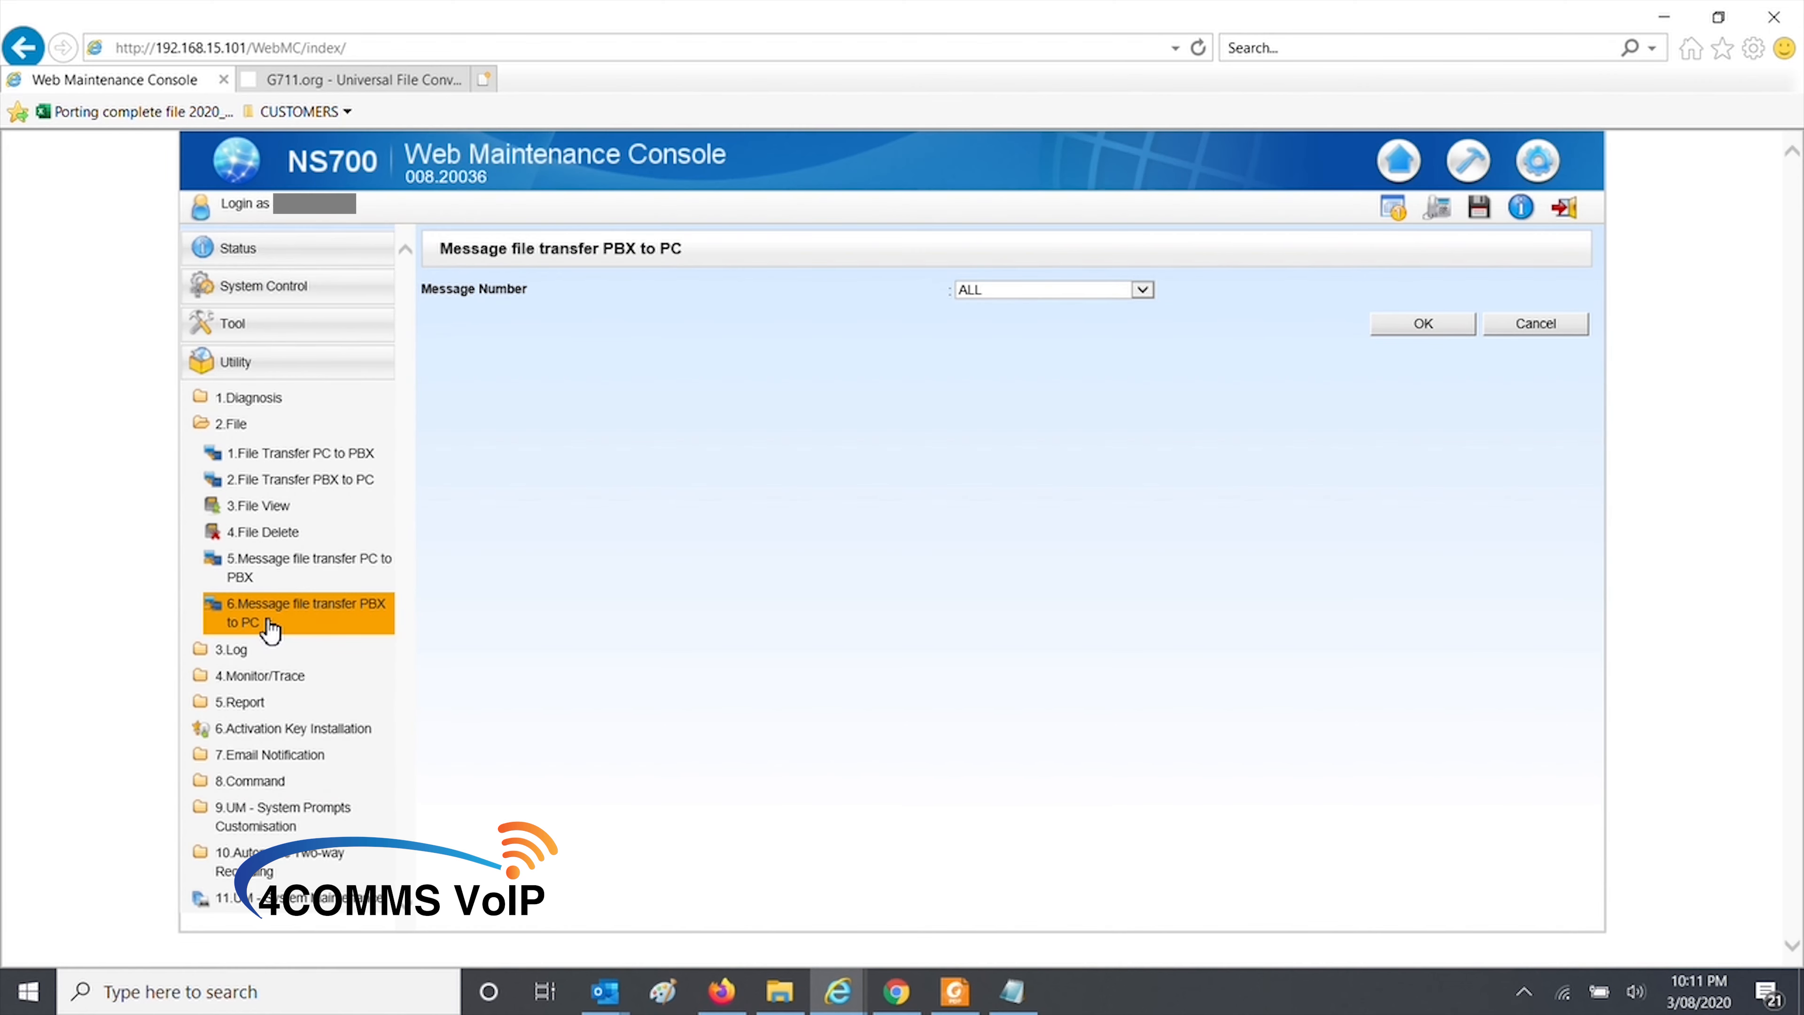
{"action": "left_click", "coordinate": [1141, 289]}
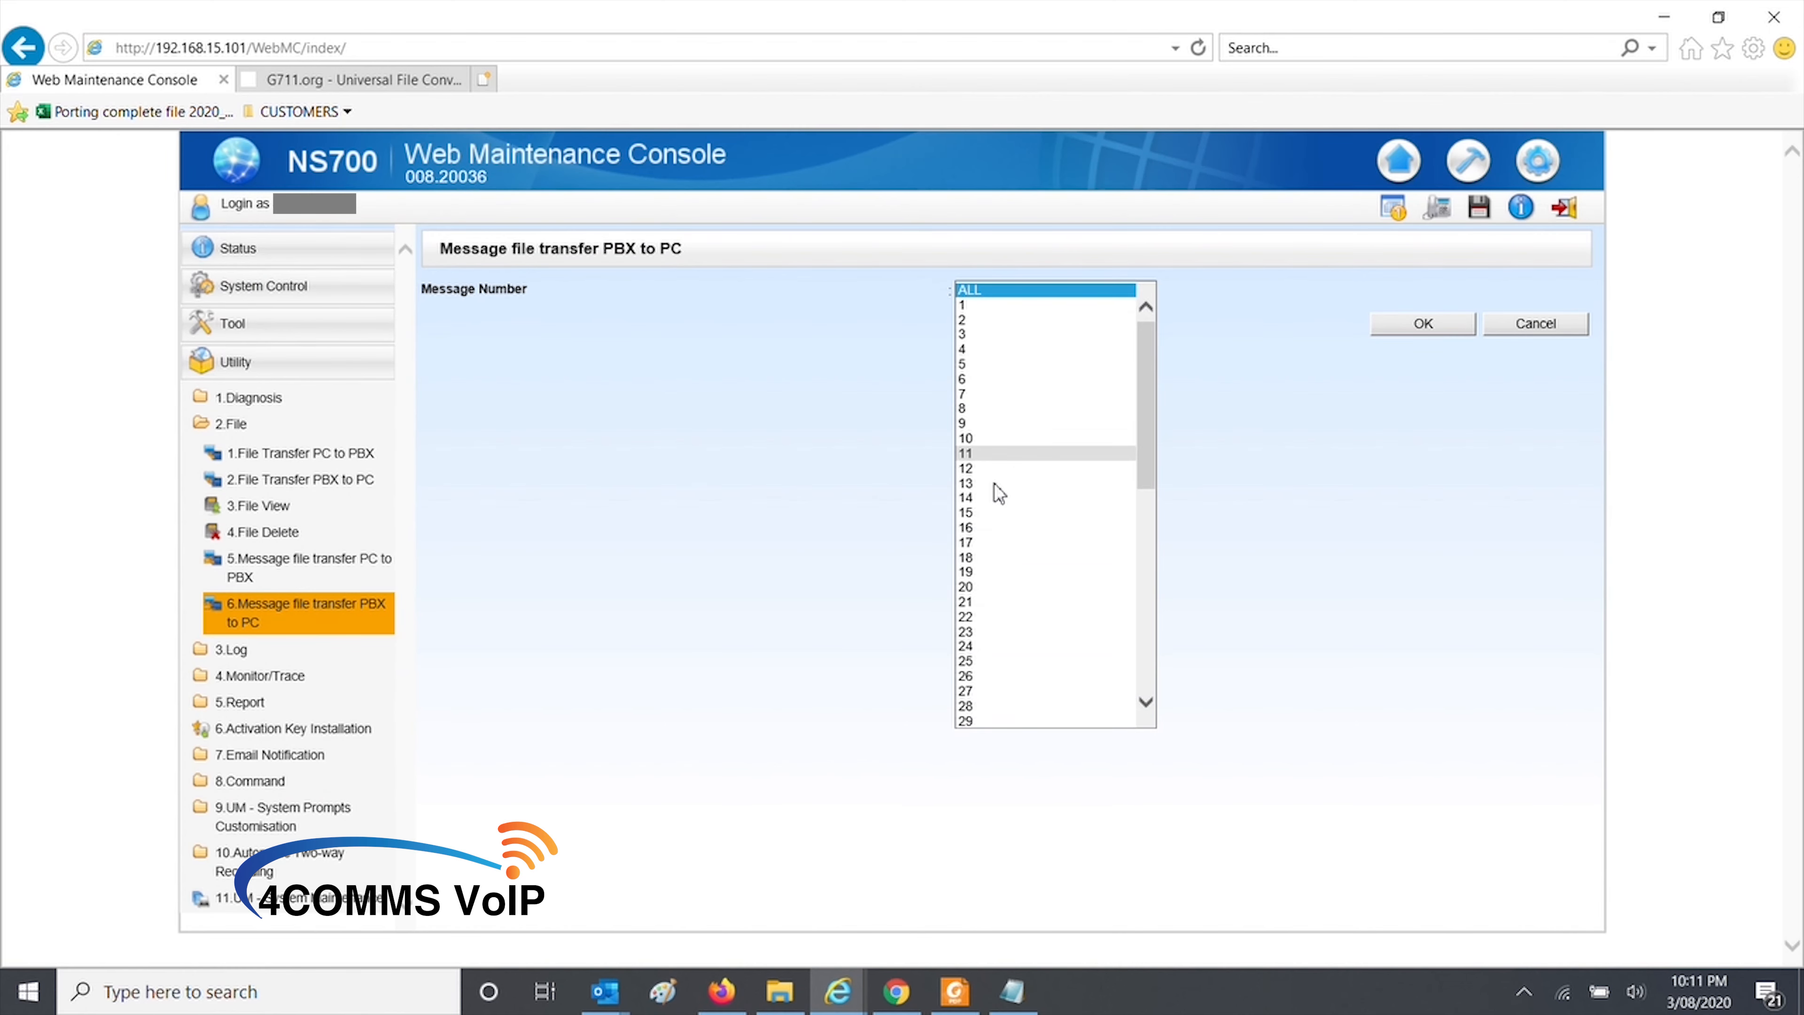
{"action": "left_click", "coordinate": [998, 602]}
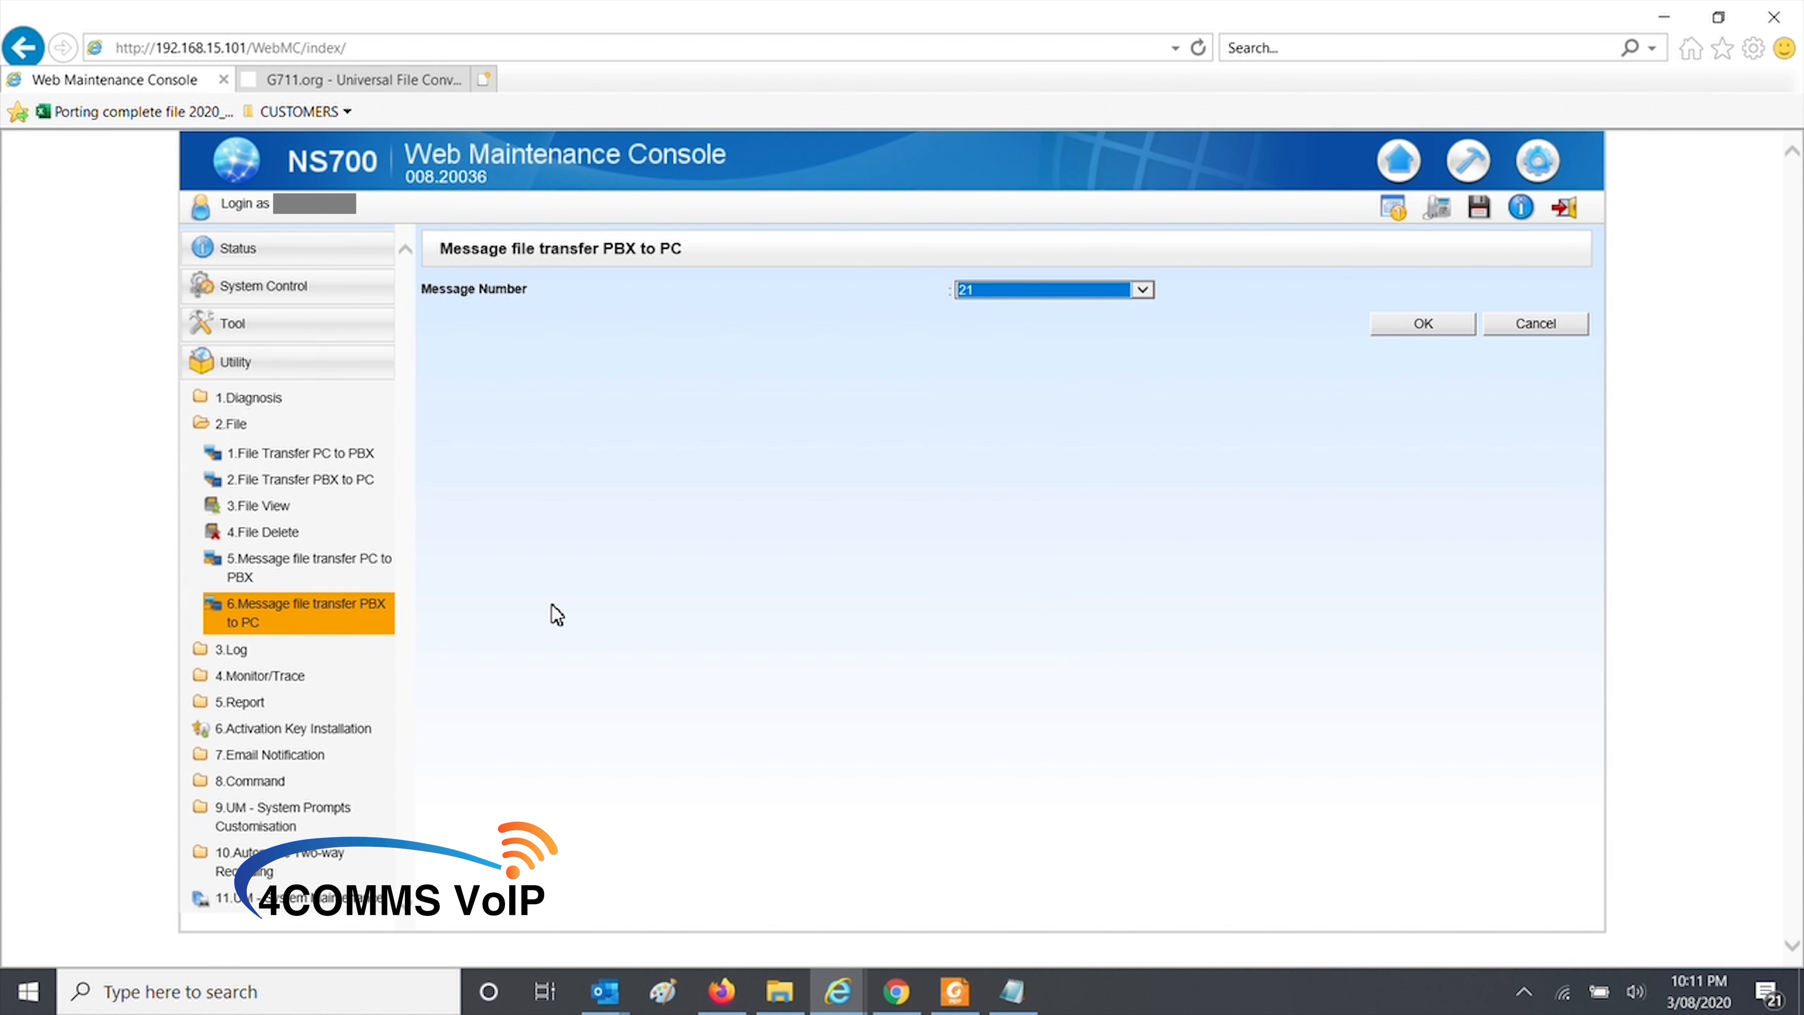
{"action": "left_click", "coordinate": [1427, 329]}
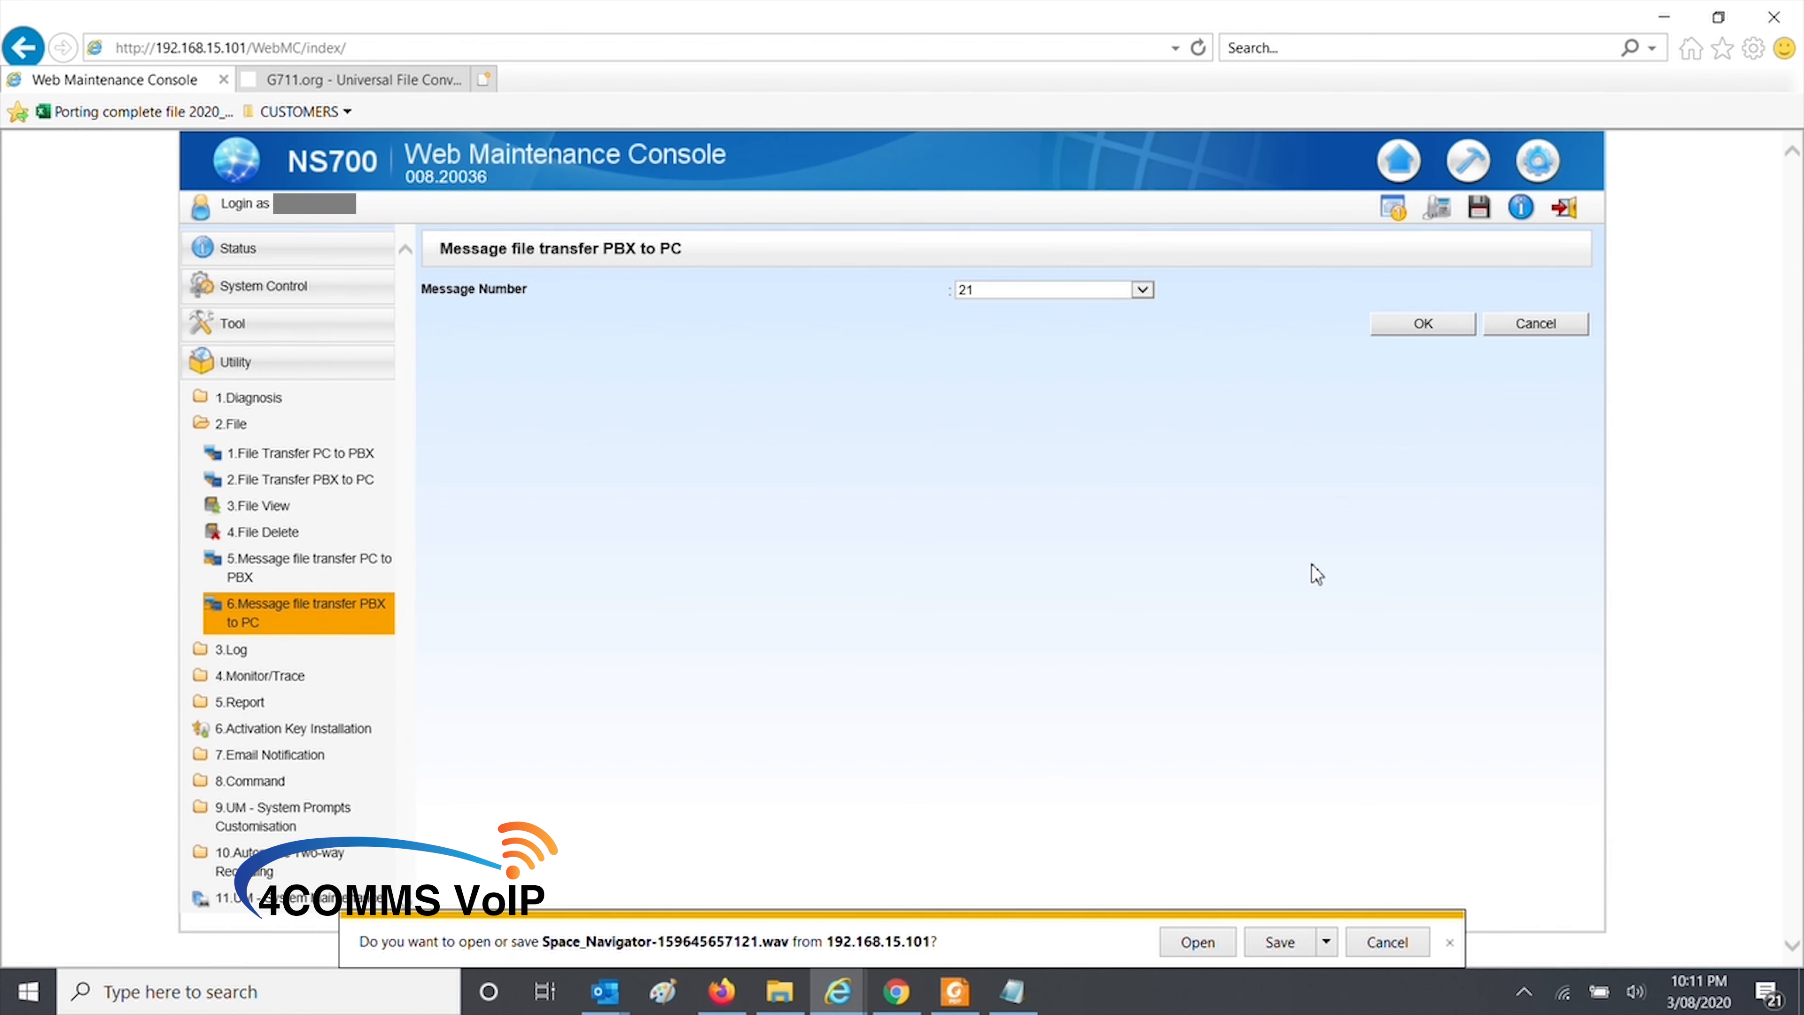
Save the WAV from the PBX in YOUTUBE MUSIC(FREE) with v2 added to its file name, and log out of the console.
{"action": "left_click", "coordinate": [1327, 943]}
{"action": "left_click", "coordinate": [1349, 927]}
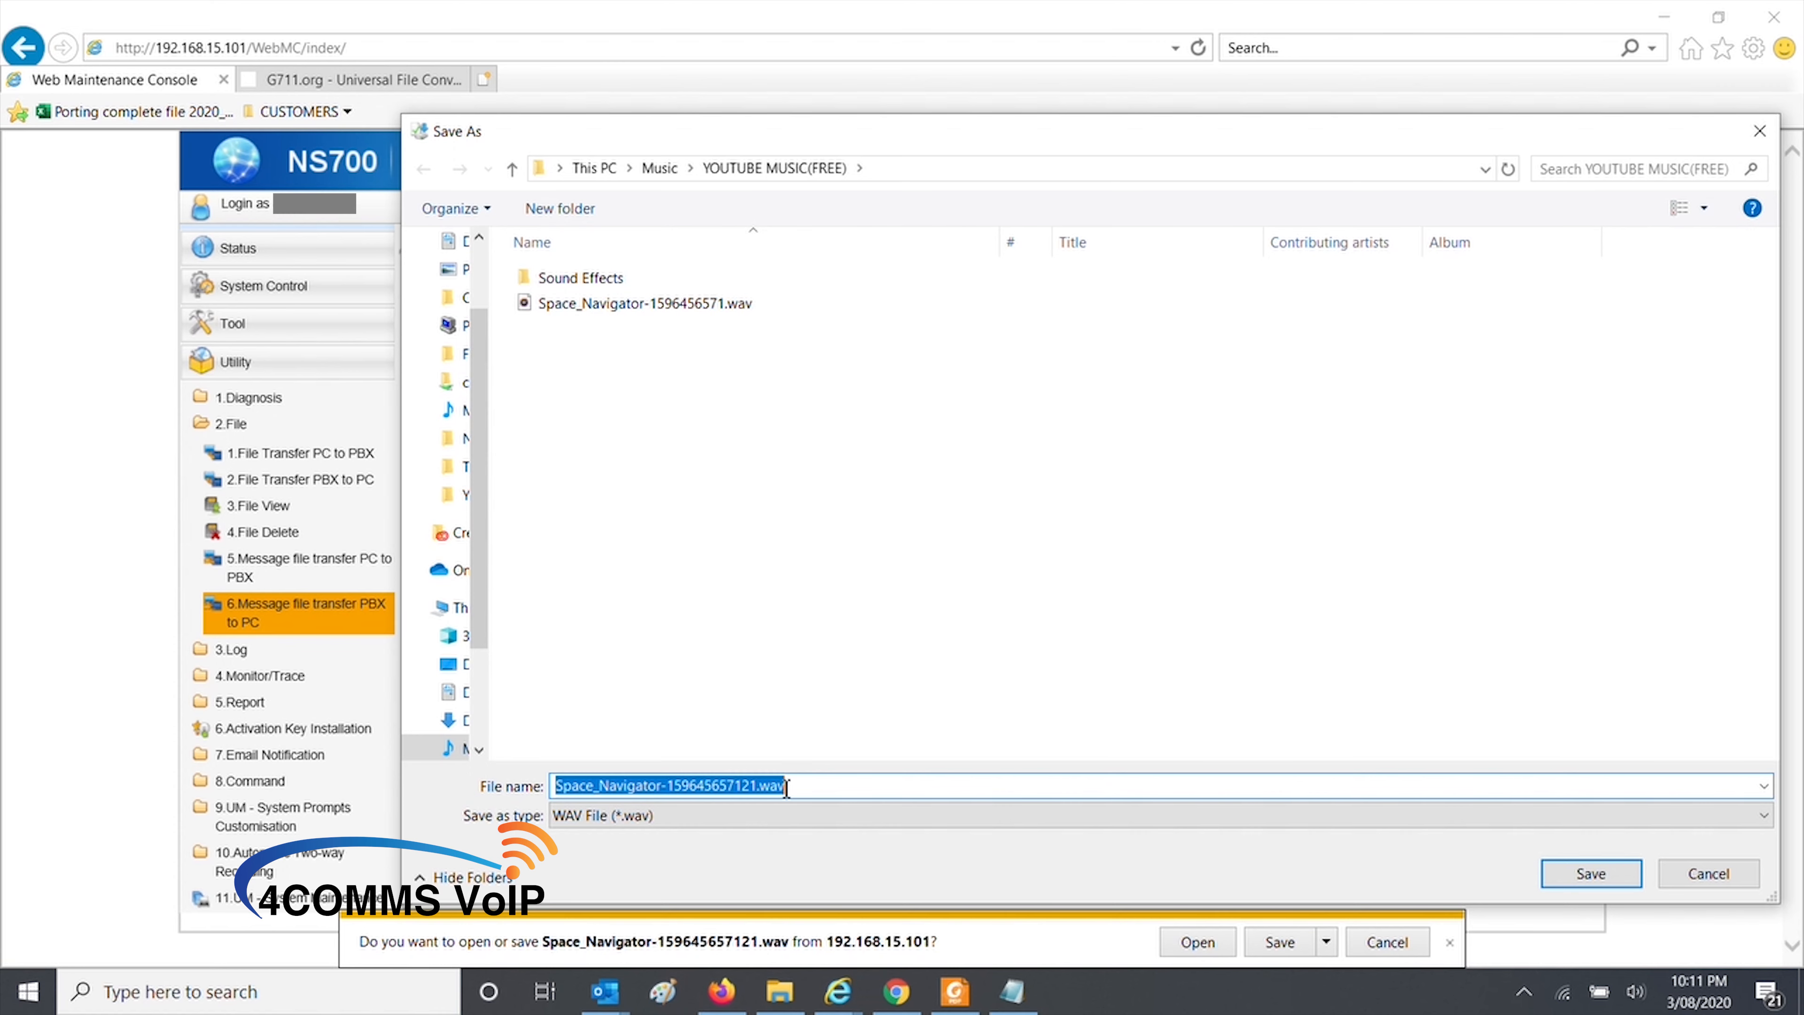
{"action": "left_click", "coordinate": [759, 785]}
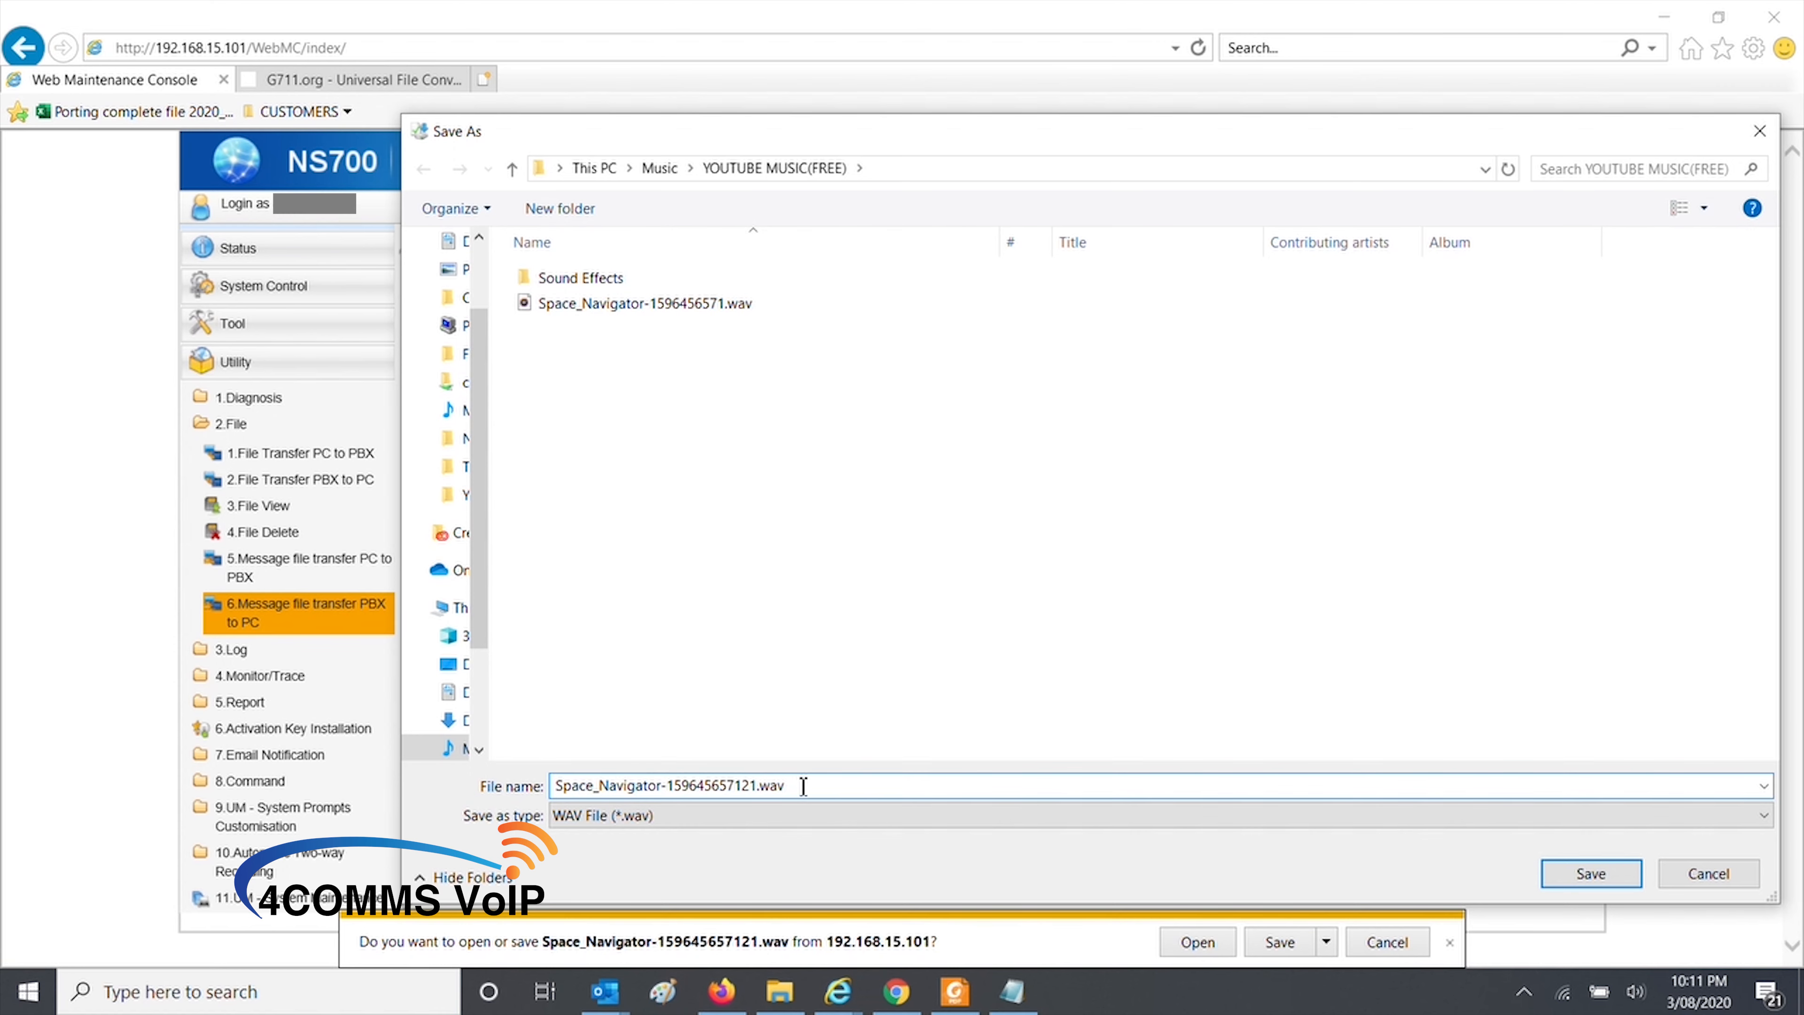
{"action": "type", "text": "v2"}
{"action": "left_click", "coordinate": [1591, 873]}
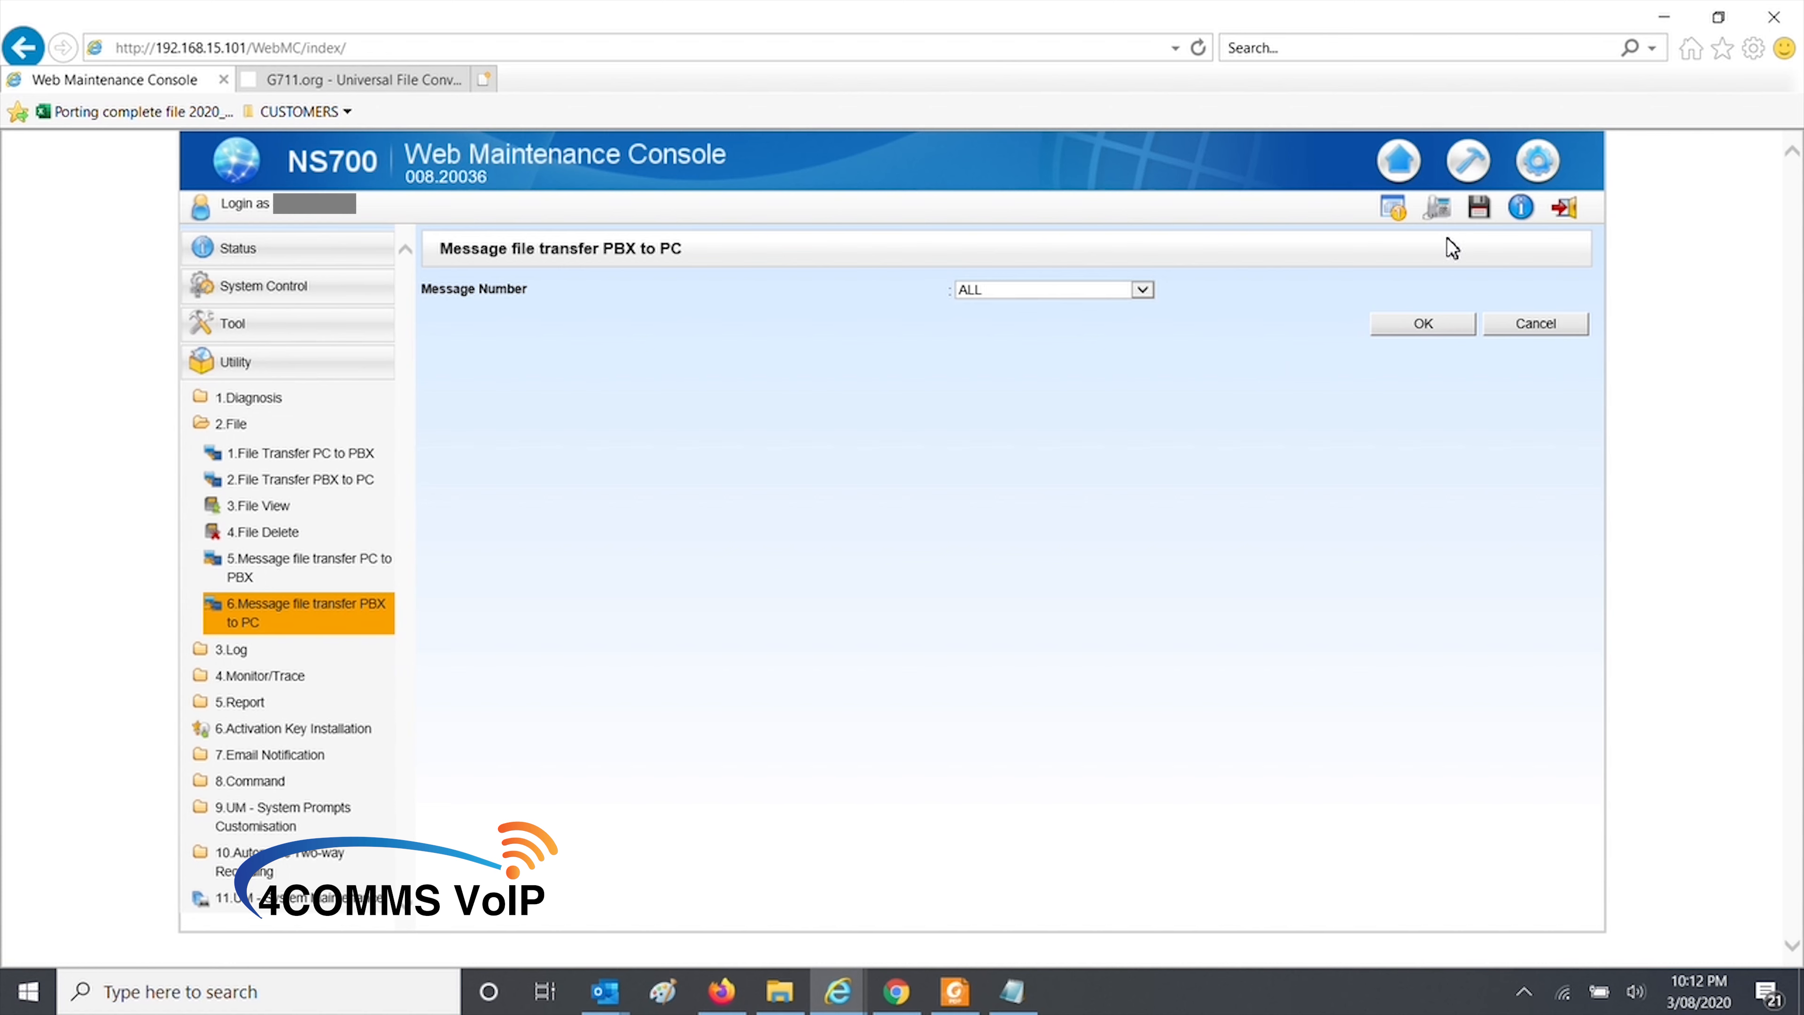
{"action": "left_click", "coordinate": [1578, 213]}
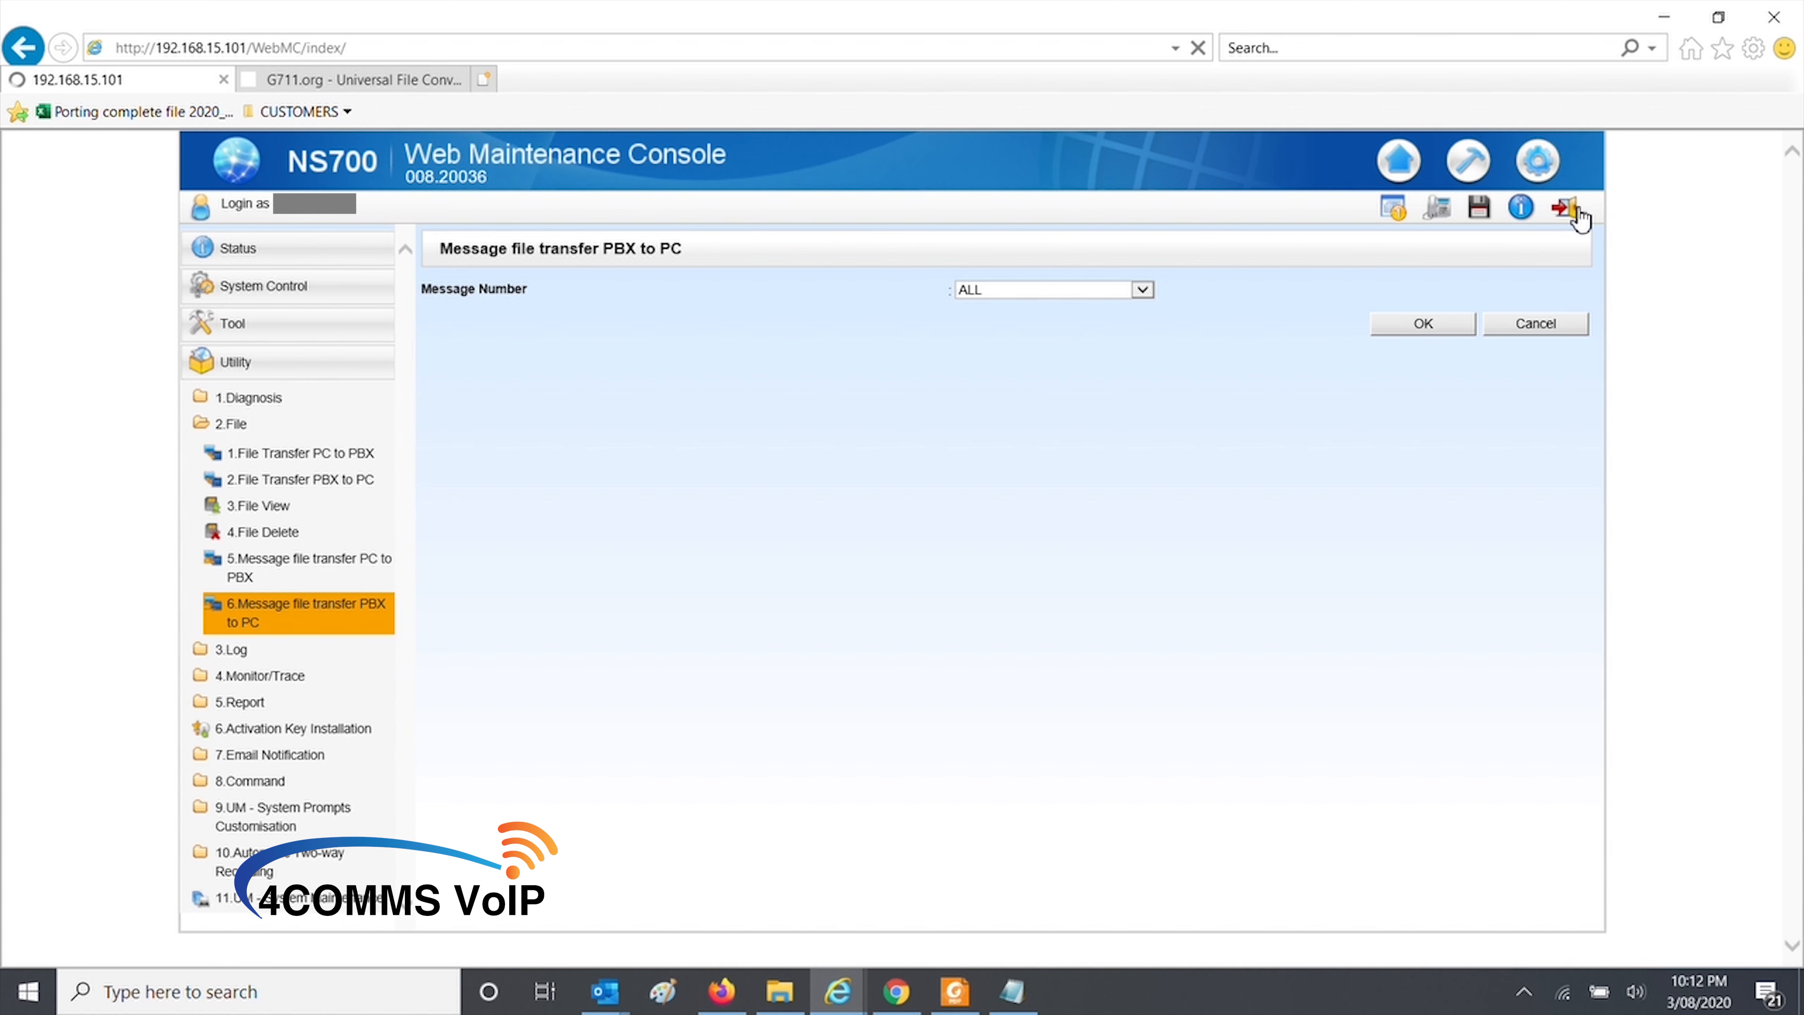